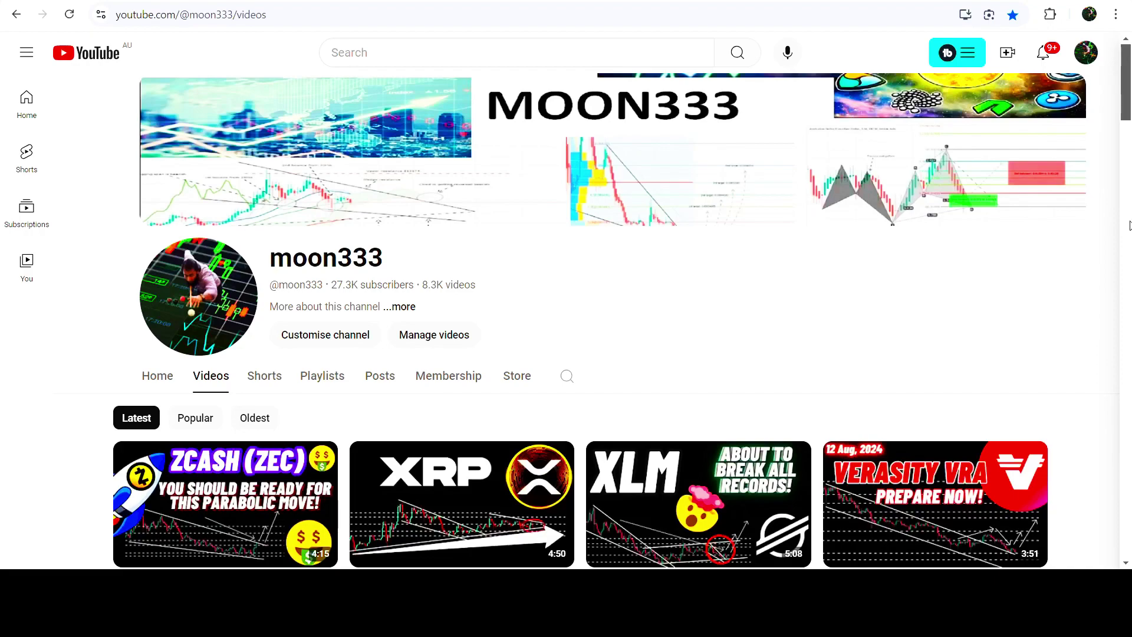
Scroll the YouTube channel's Videos list before moving to the KDA/USDT 1D chart
{"action": "left_click_drag", "start_coordinate": [1130, 71], "coordinate": [1131, 327]}
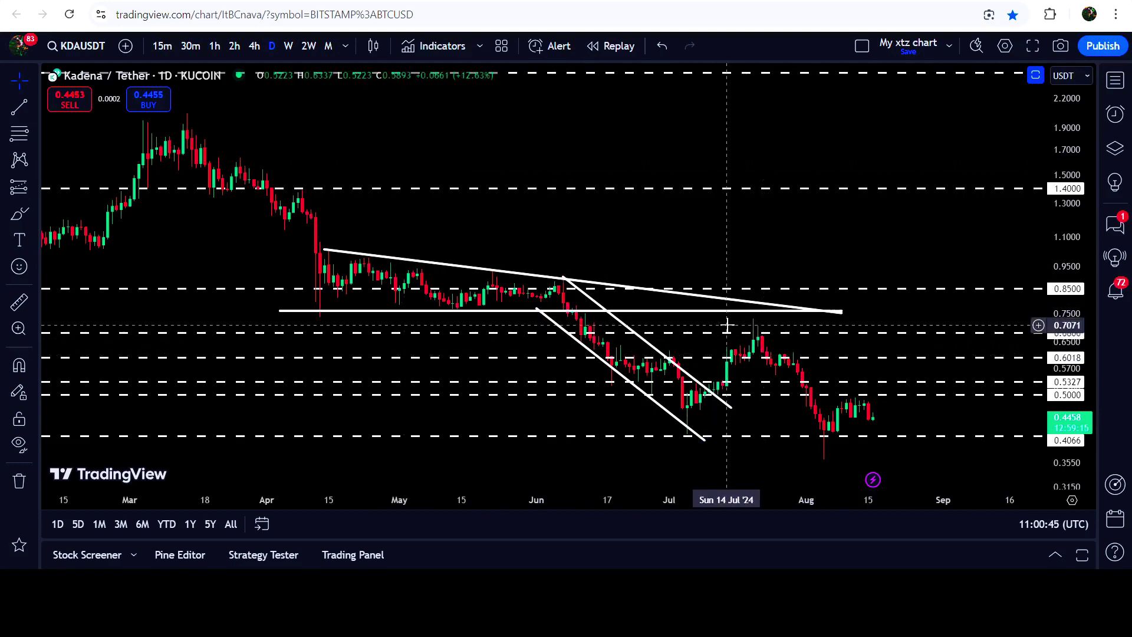
View KDA/USDT on weekly candles with a squeezed price scale, then undo back to daily
{"action": "left_click", "coordinate": [291, 45]}
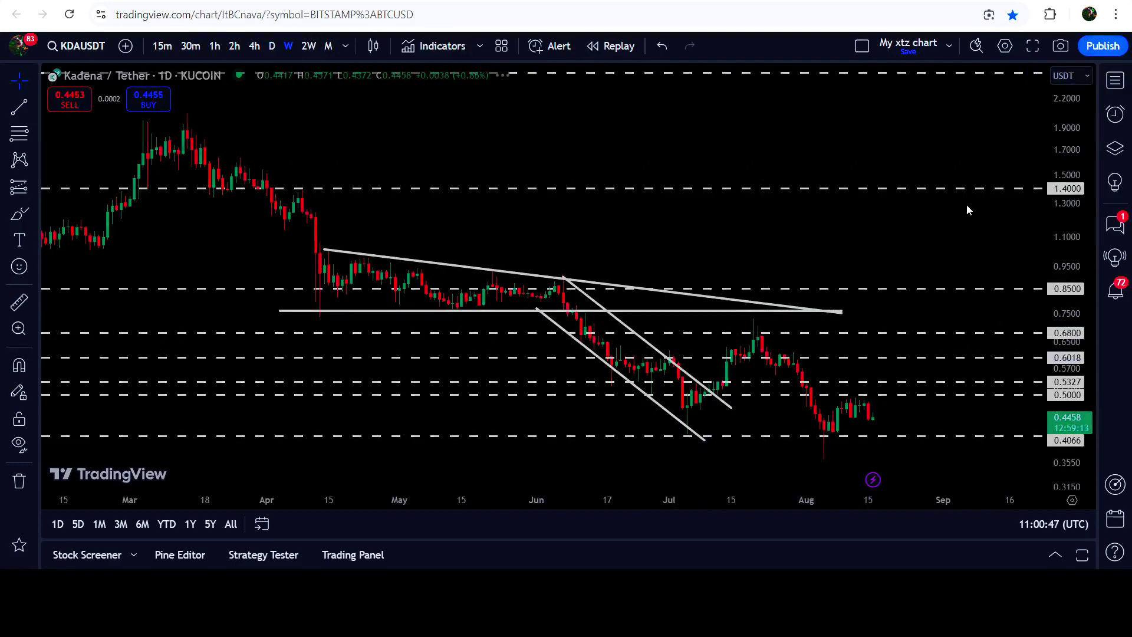
{"action": "left_click_drag", "start_coordinate": [1069, 161], "coordinate": [1069, 191]}
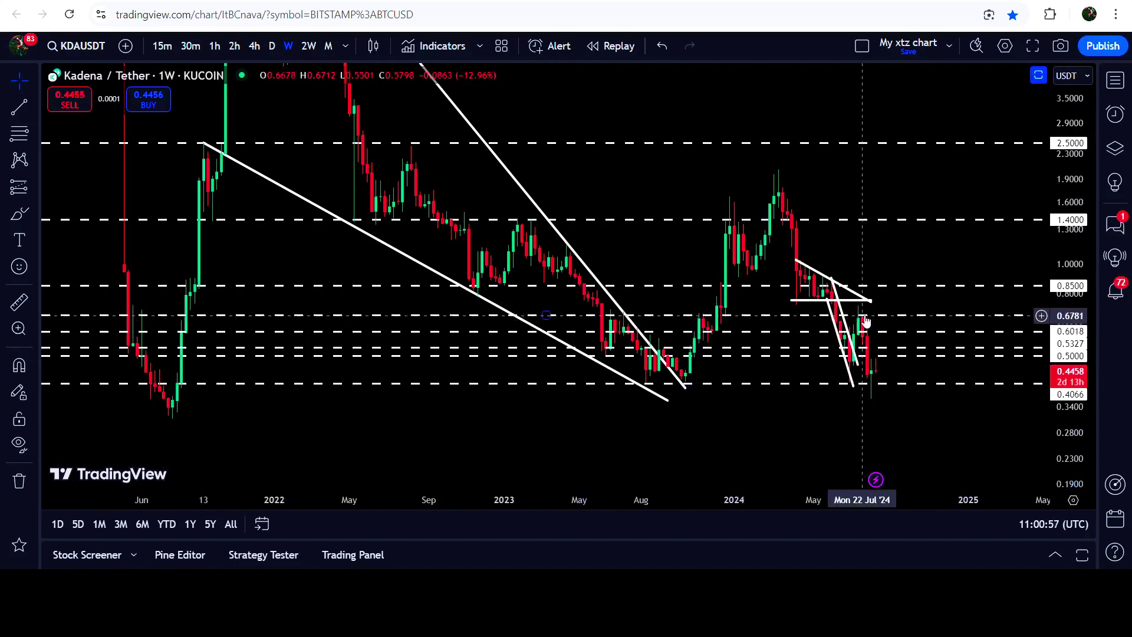
{"action": "key", "text": "ctrl+z"}
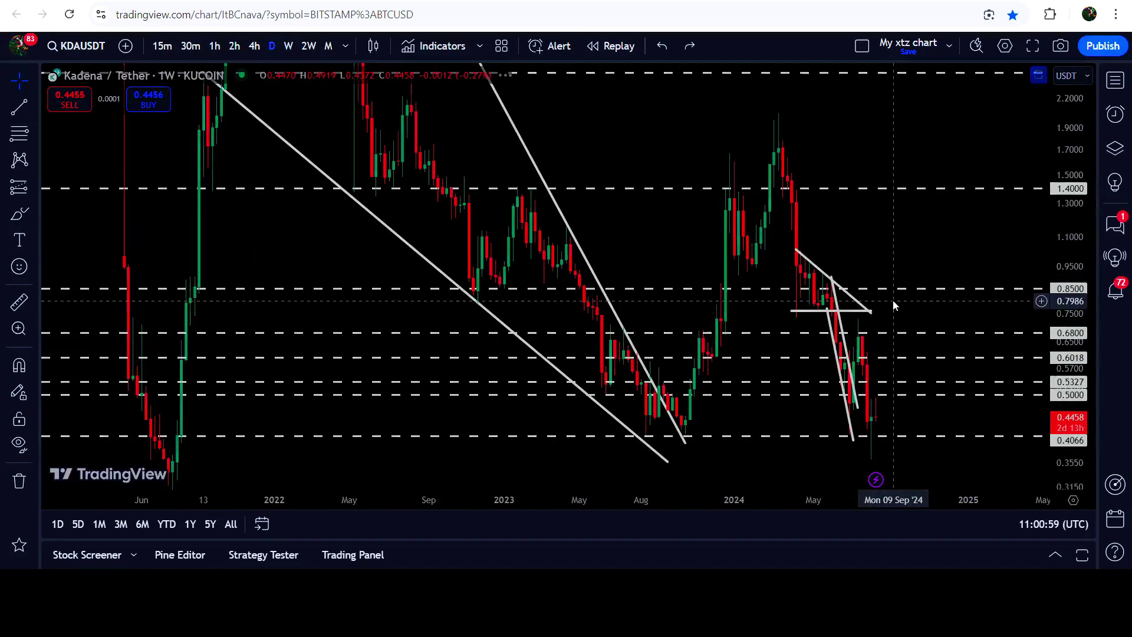
{"action": "key", "text": "ctrl+z"}
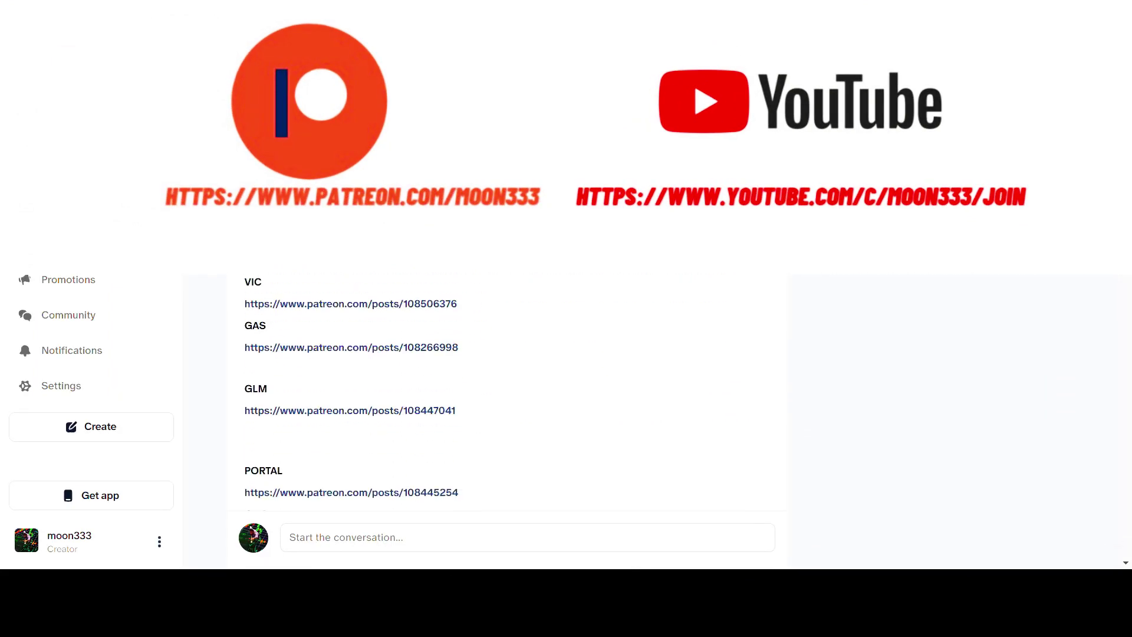
Scroll the July 2024 Trade Signals Report and open the PEOPLE TradingView link
{"action": "left_click_drag", "start_coordinate": [1126, 205], "coordinate": [1128, 48]}
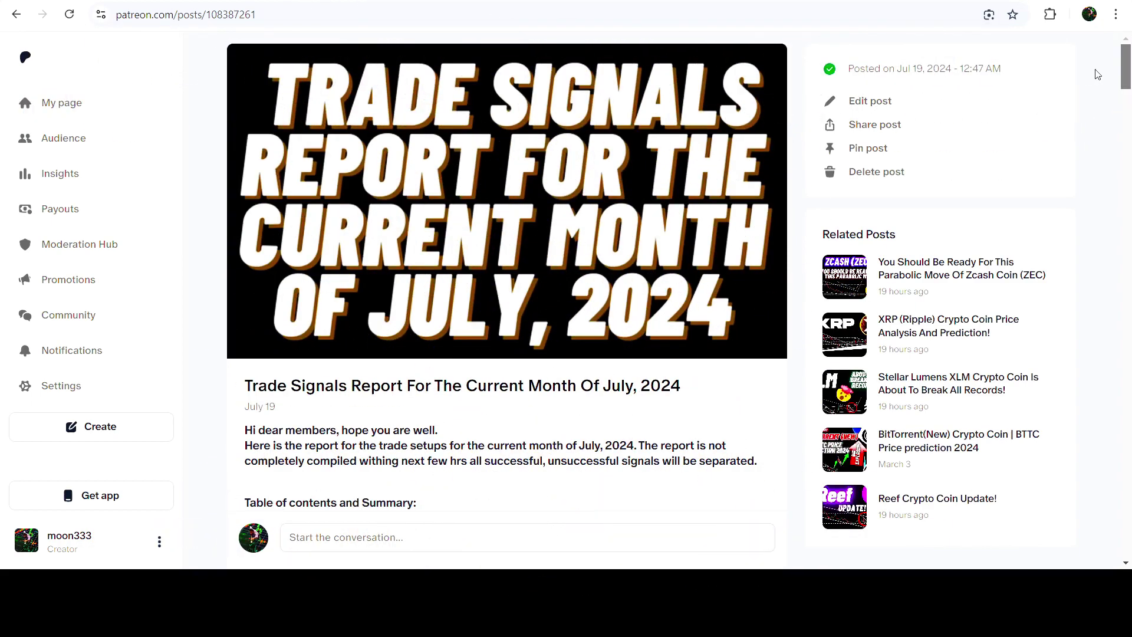
{"action": "left_click_drag", "start_coordinate": [1130, 70], "coordinate": [1130, 195]}
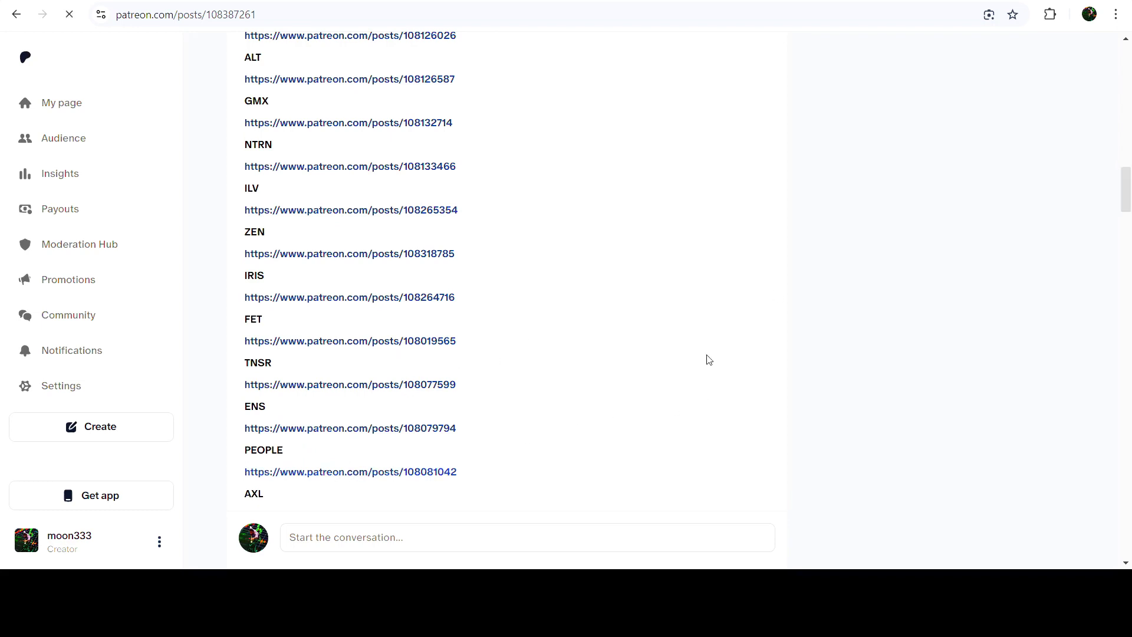
{"action": "left_click", "coordinate": [607, 267]}
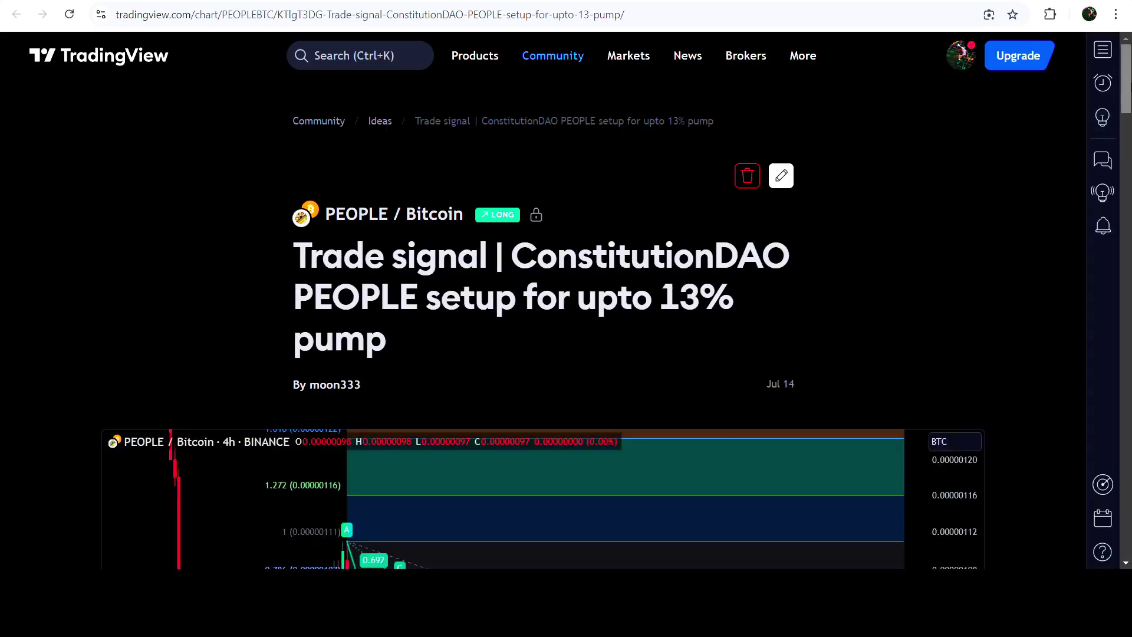
Scroll the PEOPLE idea page and highlight its Buy, Sell and Stop loss values
{"action": "scroll", "coordinate": [886, 180], "scroll_direction": "down", "scroll_amount": 1}
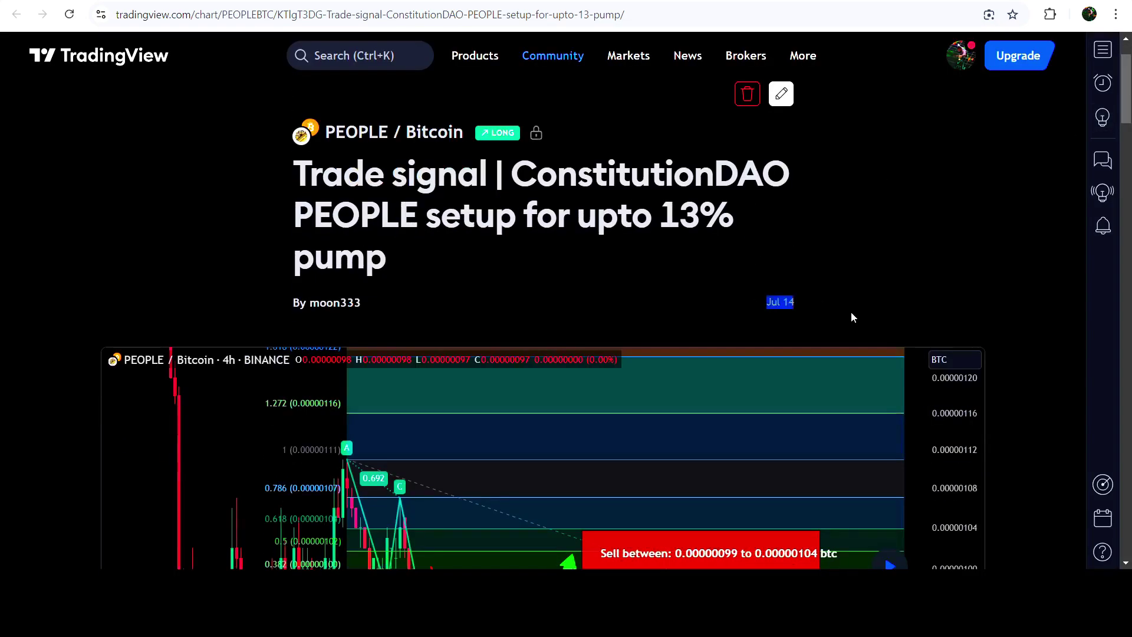
{"action": "left_click_drag", "start_coordinate": [1125, 97], "coordinate": [1123, 228]}
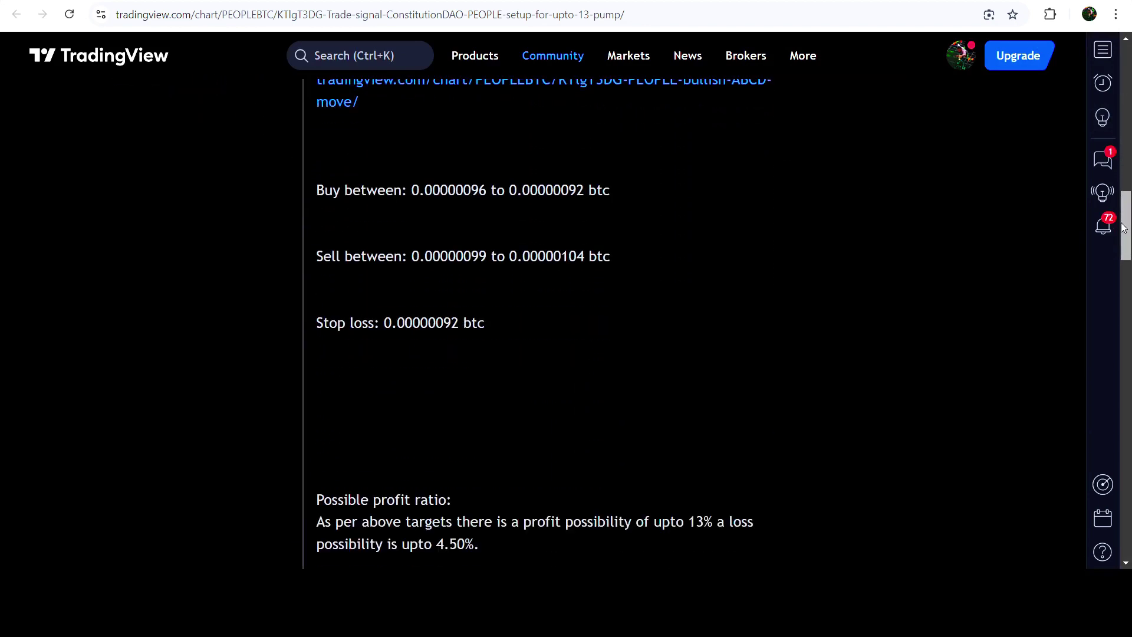
{"action": "left_click_drag", "start_coordinate": [393, 194], "coordinate": [665, 198]}
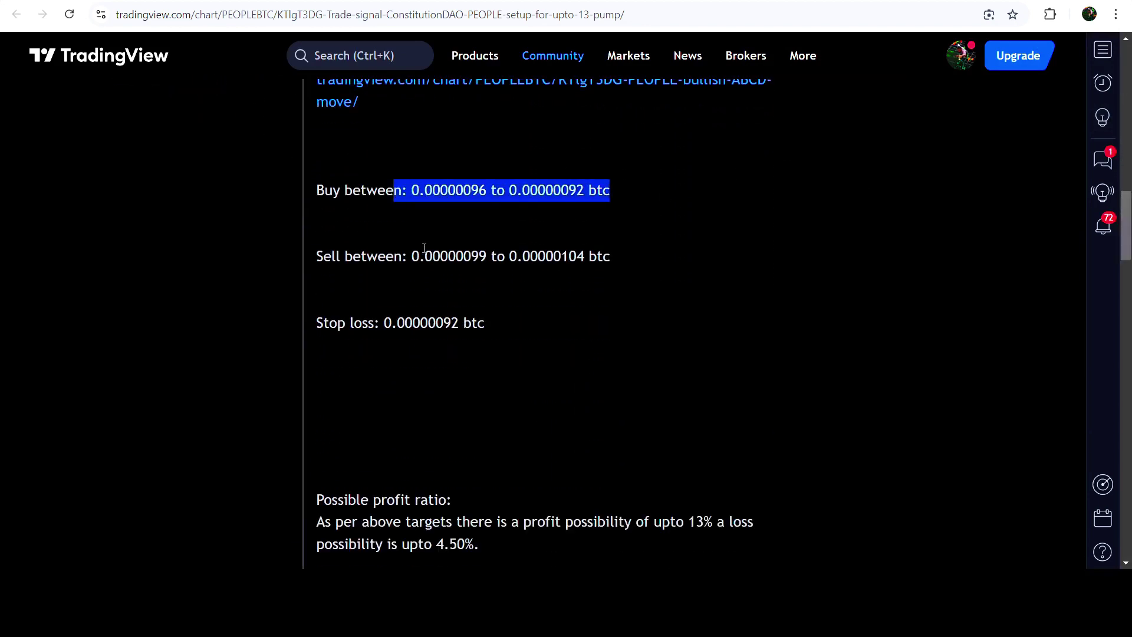
{"action": "left_click_drag", "start_coordinate": [412, 256], "coordinate": [705, 255]}
{"action": "left_click_drag", "start_coordinate": [387, 331], "coordinate": [675, 326]}
{"action": "left_click", "coordinate": [749, 337]}
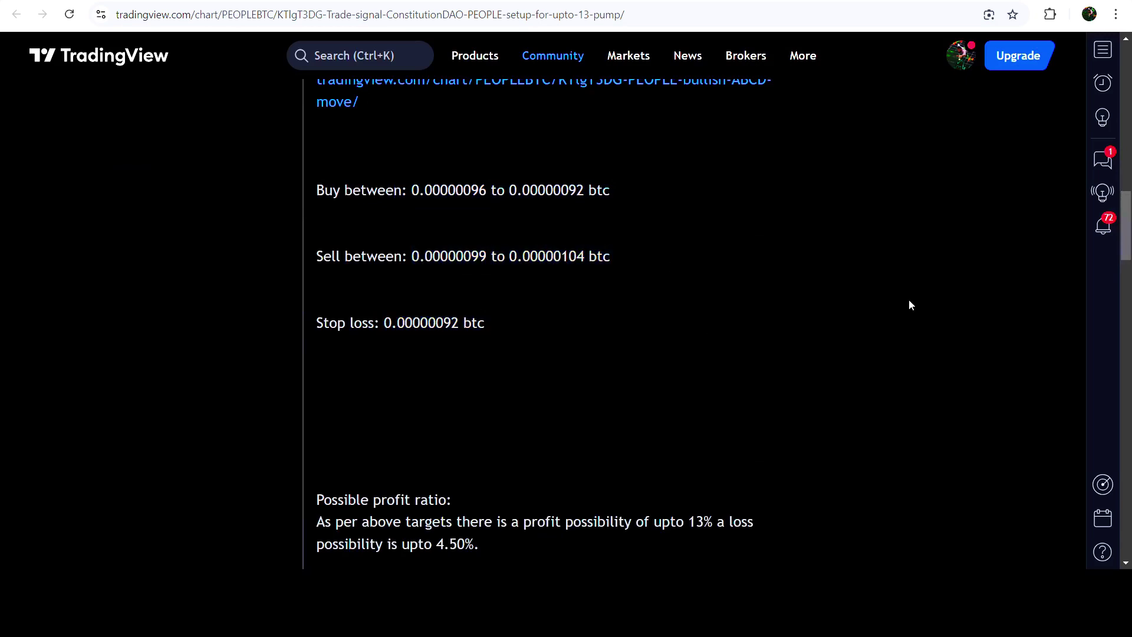
Load newer bars on the PEOPLE idea chart and pan to see price pass 0.00000104
{"action": "left_click_drag", "start_coordinate": [1127, 220], "coordinate": [1128, 102]}
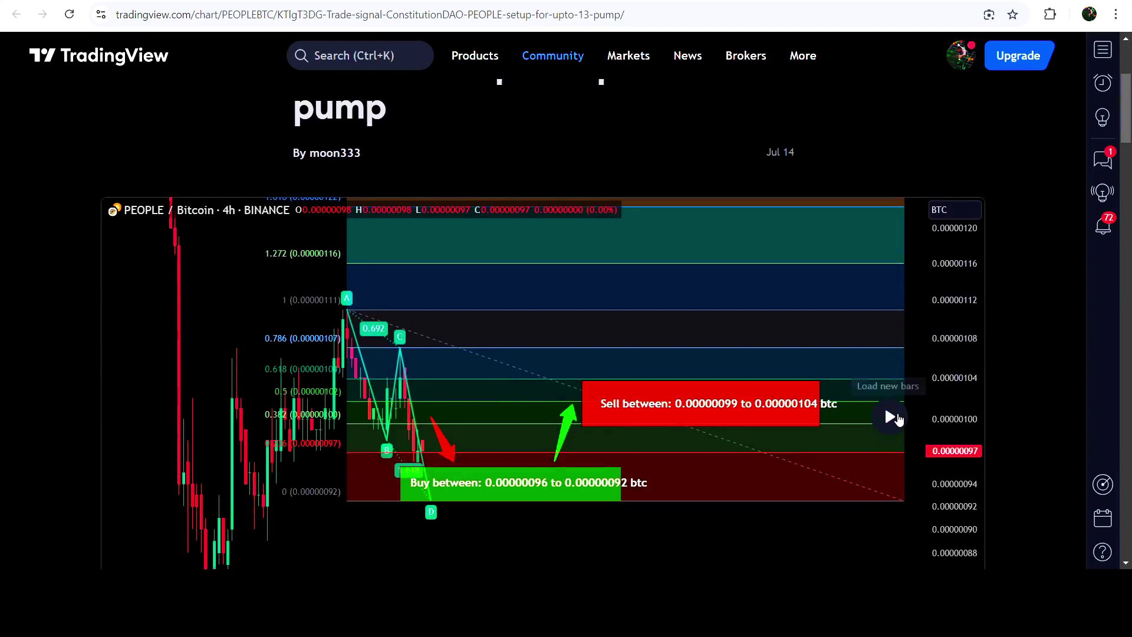
{"action": "left_click", "coordinate": [897, 417]}
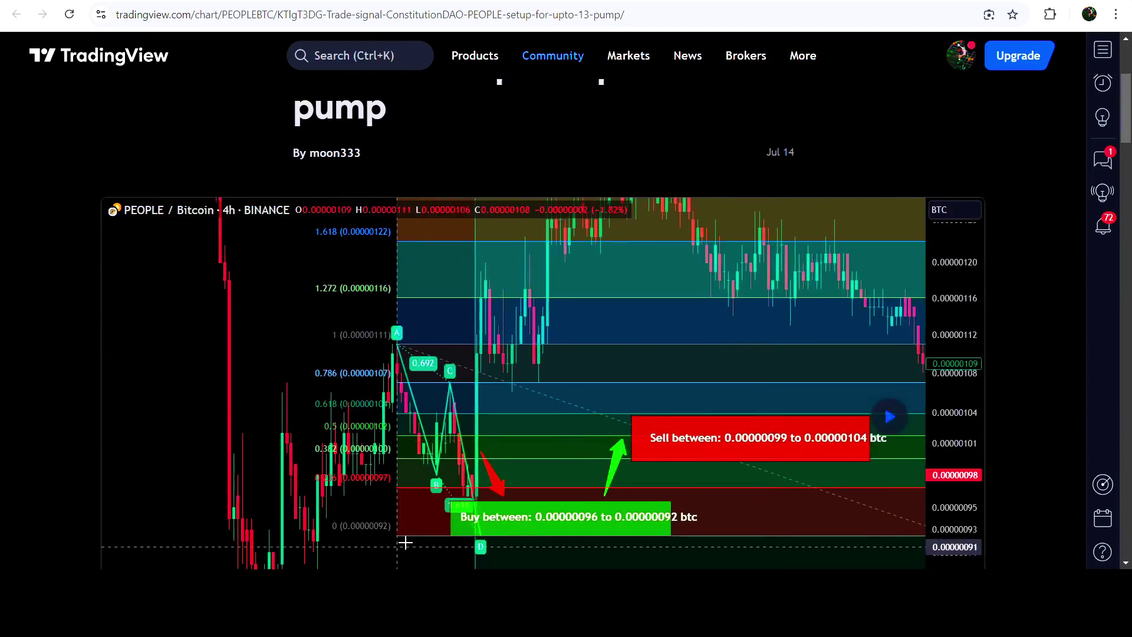
{"action": "left_click_drag", "start_coordinate": [584, 254], "coordinate": [695, 272]}
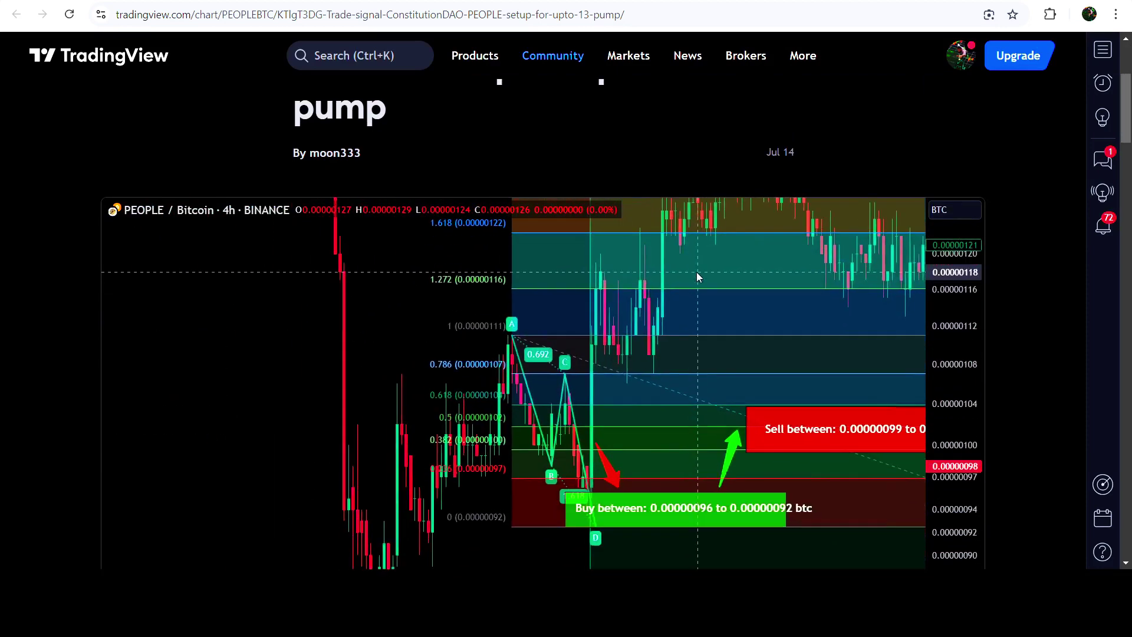
{"action": "left_click_drag", "start_coordinate": [637, 384], "coordinate": [602, 385]}
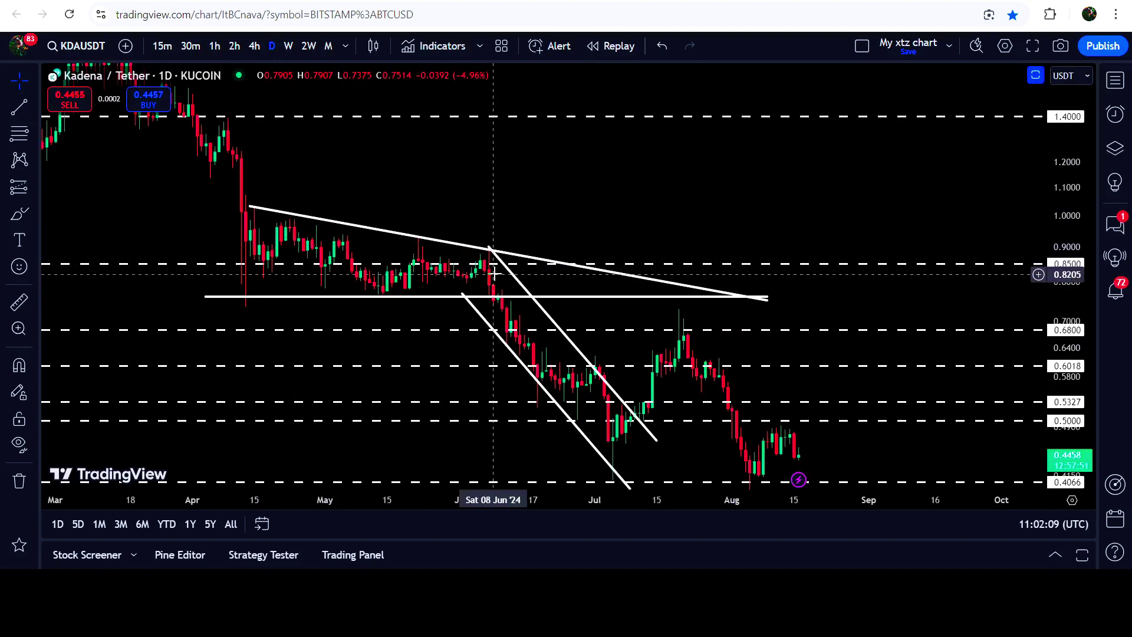
{"action": "left_click", "coordinate": [19, 106]}
{"action": "mouse_move", "coordinate": [251, 205]}
{"action": "left_mouse_down"}
{"action": "mouse_move", "coordinate": [255, 292]}
{"action": "mouse_move", "coordinate": [518, 365]}
{"action": "mouse_move", "coordinate": [508, 378]}
{"action": "left_mouse_up"}
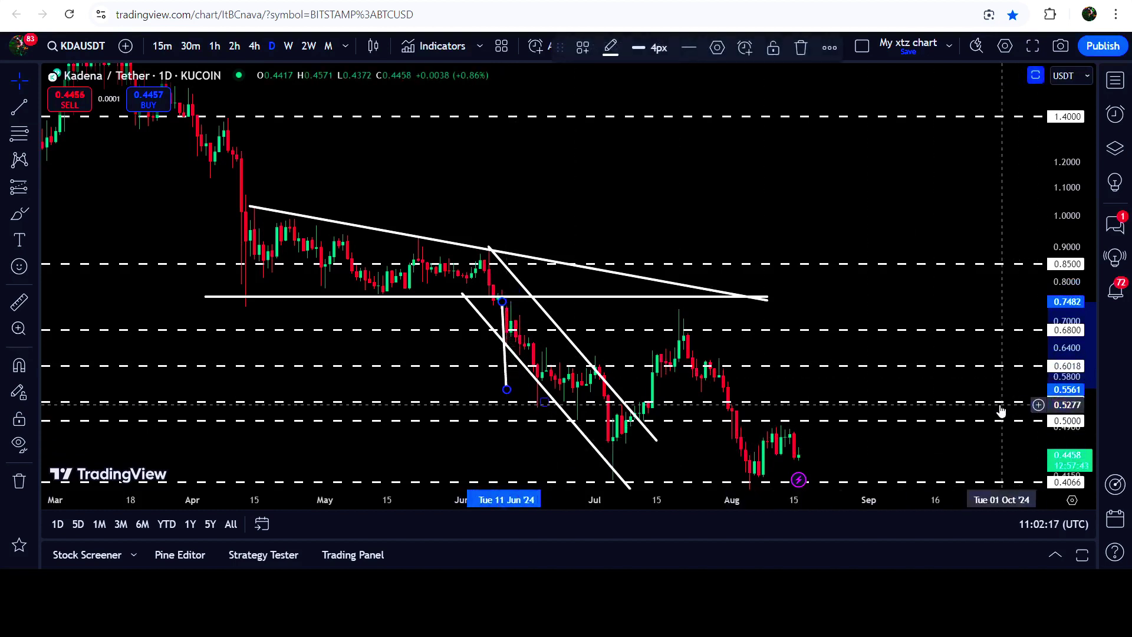
{"action": "key", "text": "Delete"}
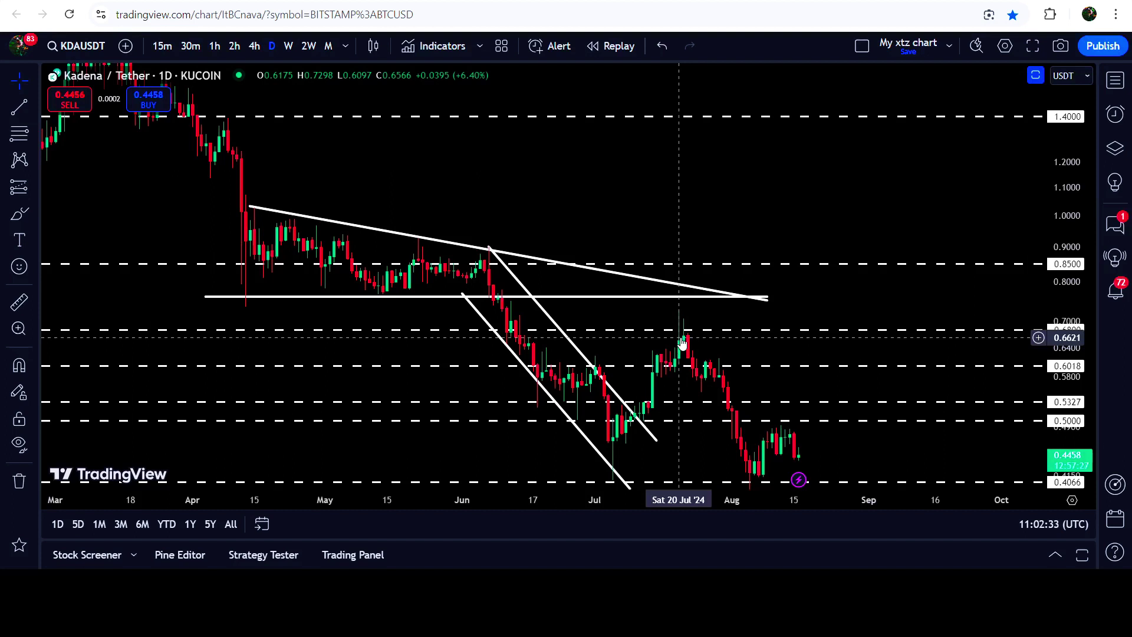
{"action": "left_click_drag", "start_coordinate": [861, 412], "coordinate": [826, 361]}
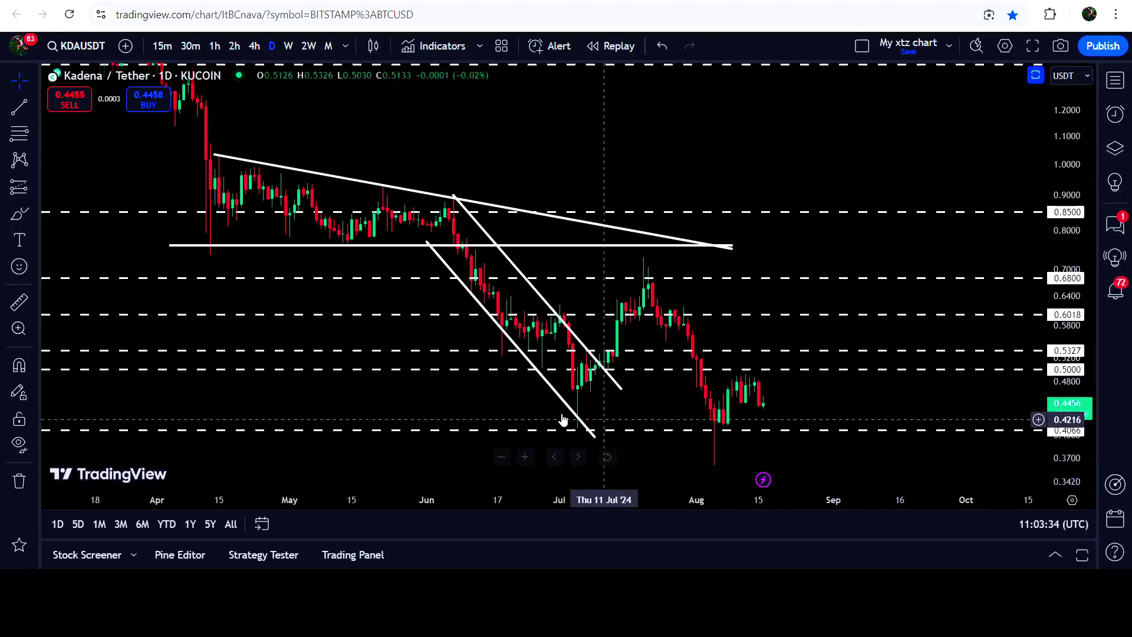
{"action": "left_click", "coordinate": [19, 214]}
{"action": "mouse_move", "coordinate": [568, 426]}
{"action": "left_mouse_down"}
{"action": "mouse_move", "coordinate": [597, 434]}
{"action": "mouse_move", "coordinate": [603, 461]}
{"action": "mouse_move", "coordinate": [538, 440]}
{"action": "left_mouse_up"}
{"action": "left_click_drag", "start_coordinate": [698, 438], "coordinate": [748, 450]}
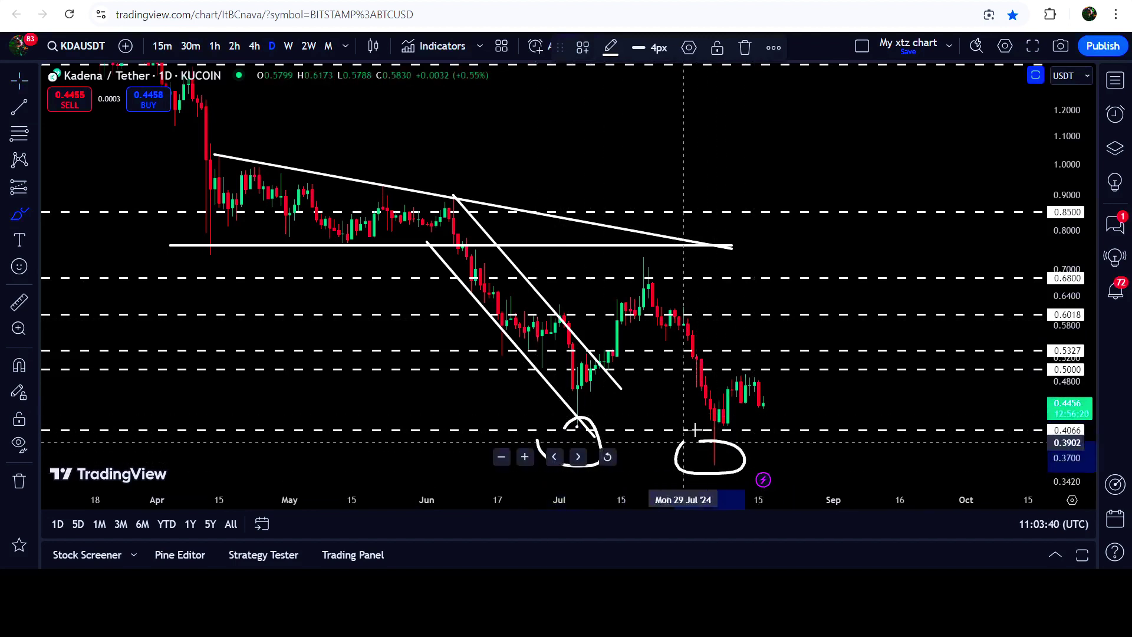
{"action": "key", "text": "ctrl+z"}
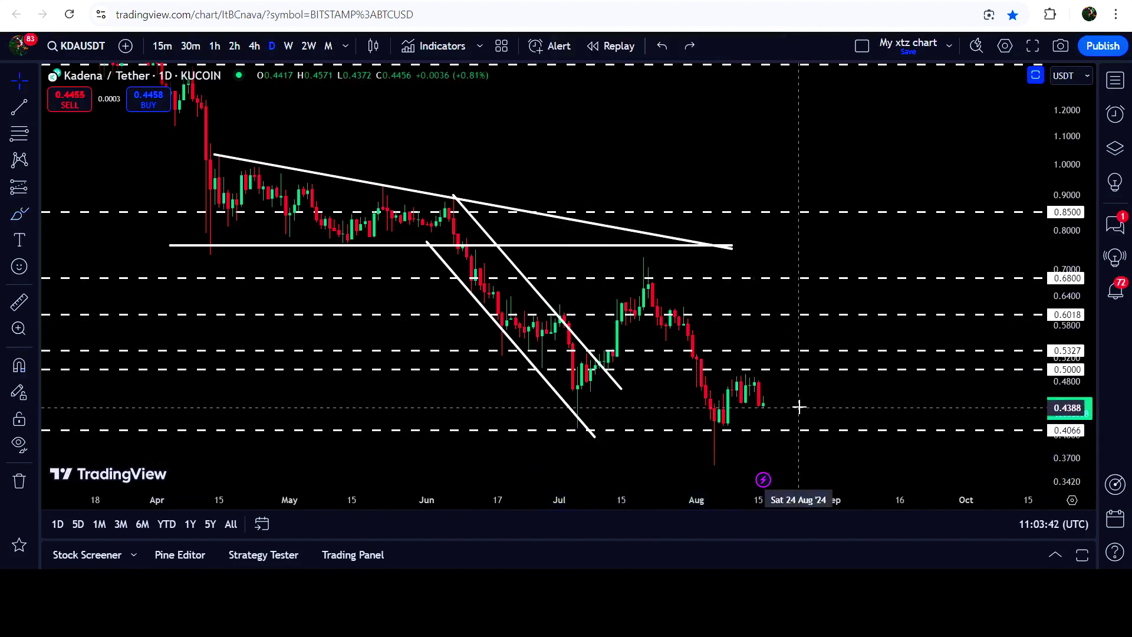
Draw a bullish-divergence trend line in the Stoch pane from the early-July low to the August low
{"action": "double_click", "coordinate": [798, 407]}
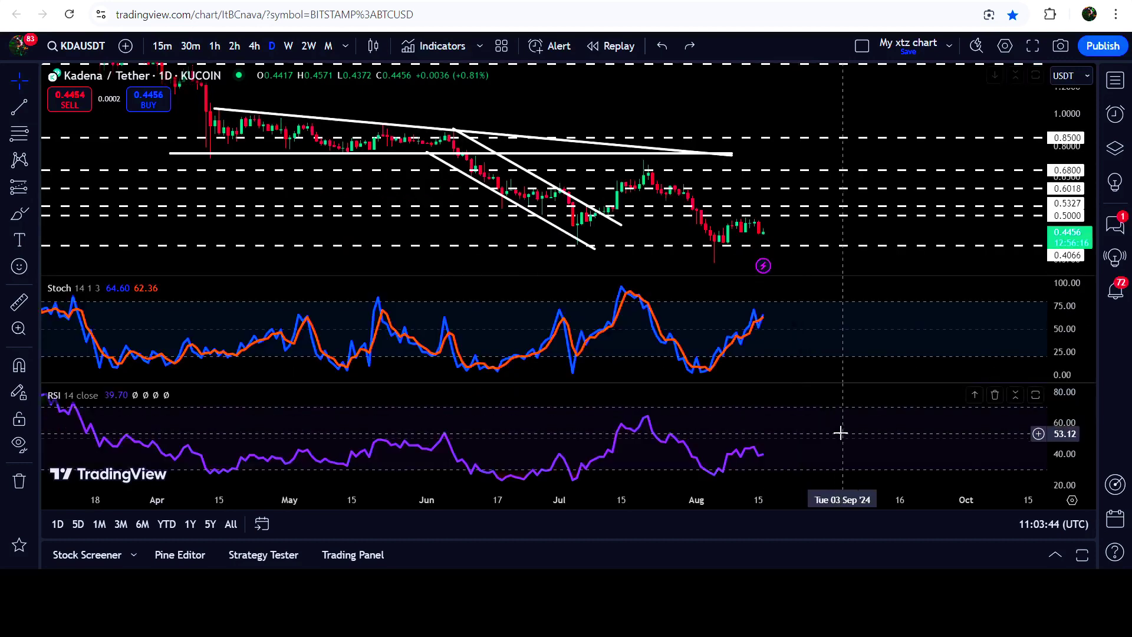
{"action": "double_click", "coordinate": [635, 374]}
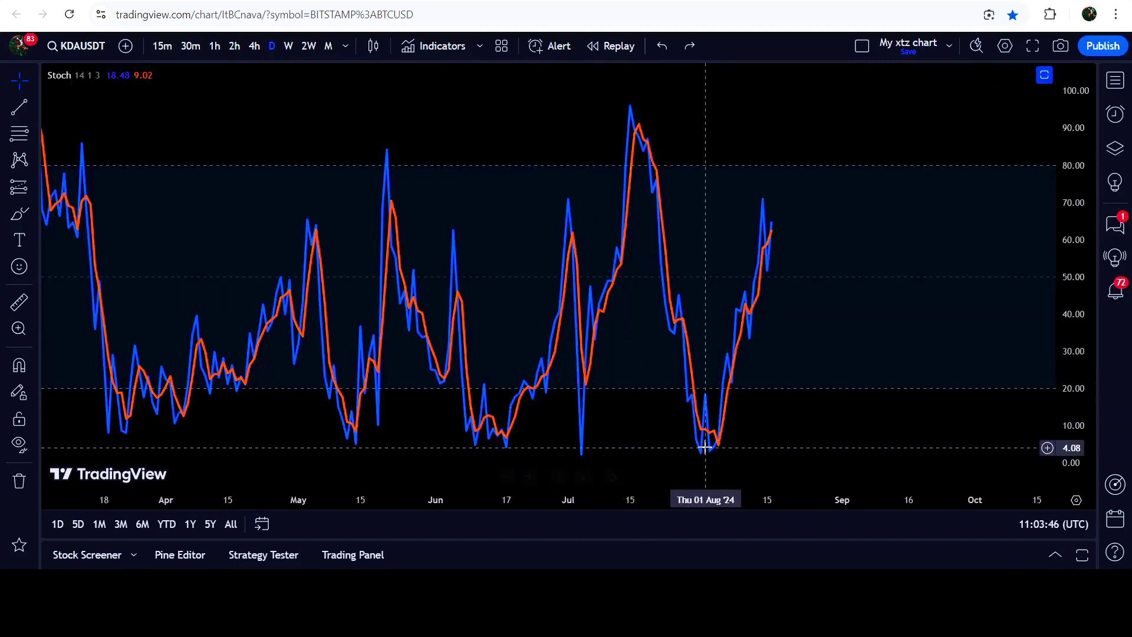
{"action": "left_click", "coordinate": [19, 107]}
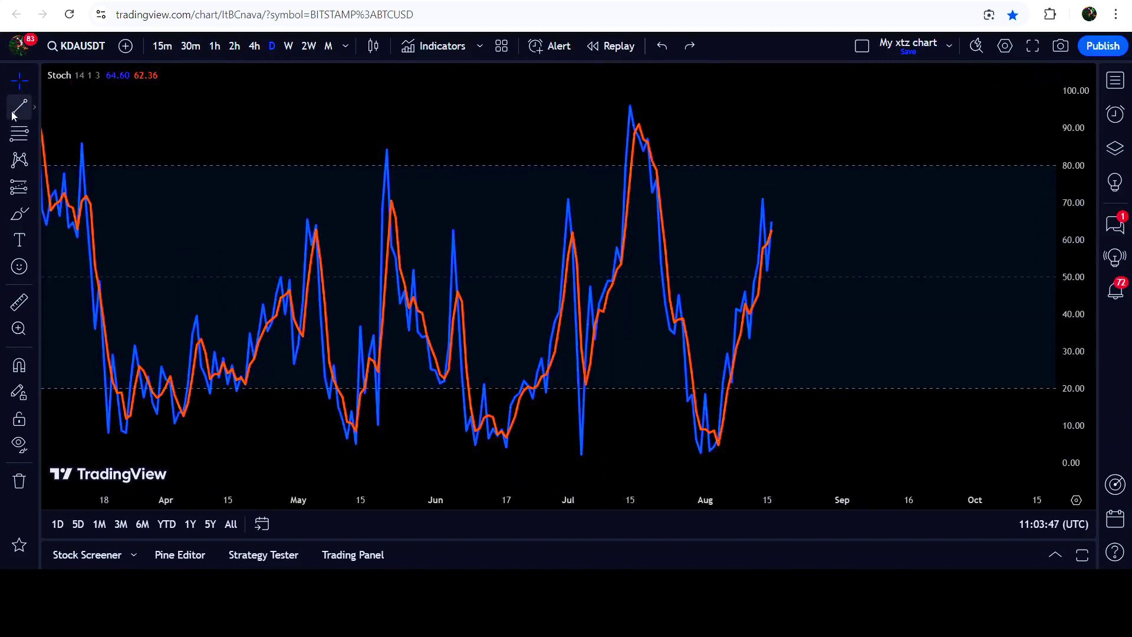
{"action": "left_click", "coordinate": [581, 454]}
{"action": "left_click", "coordinate": [732, 452]}
{"action": "left_click", "coordinate": [805, 373]}
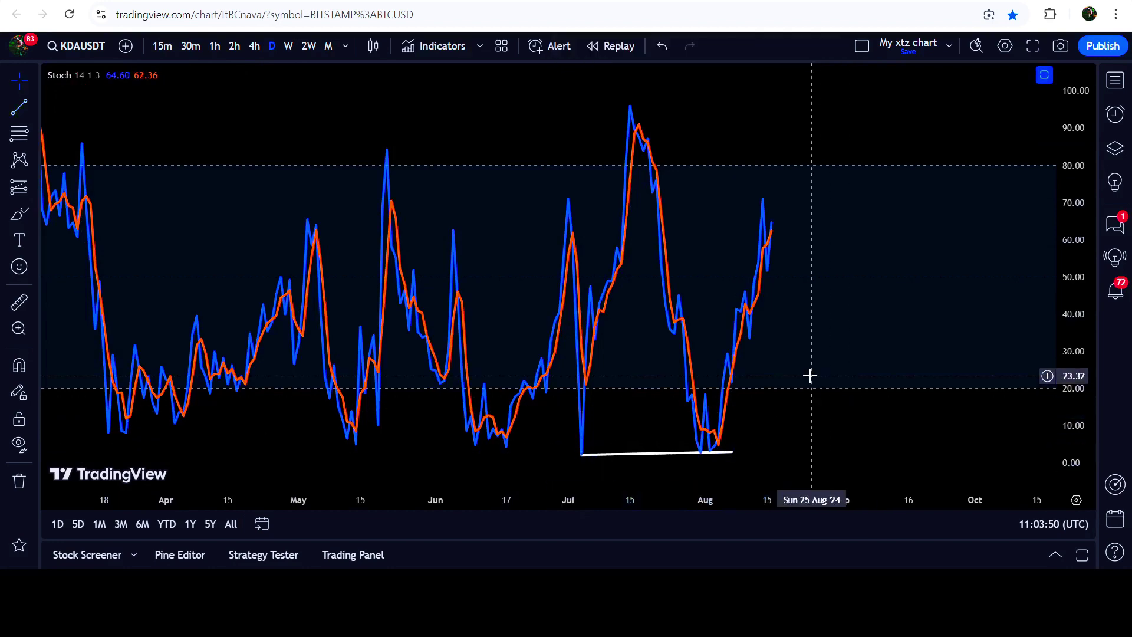
Draw a matching trend line in the RSI pane from the early-July low to the August low
{"action": "double_click", "coordinate": [805, 372]}
{"action": "double_click", "coordinate": [776, 421]}
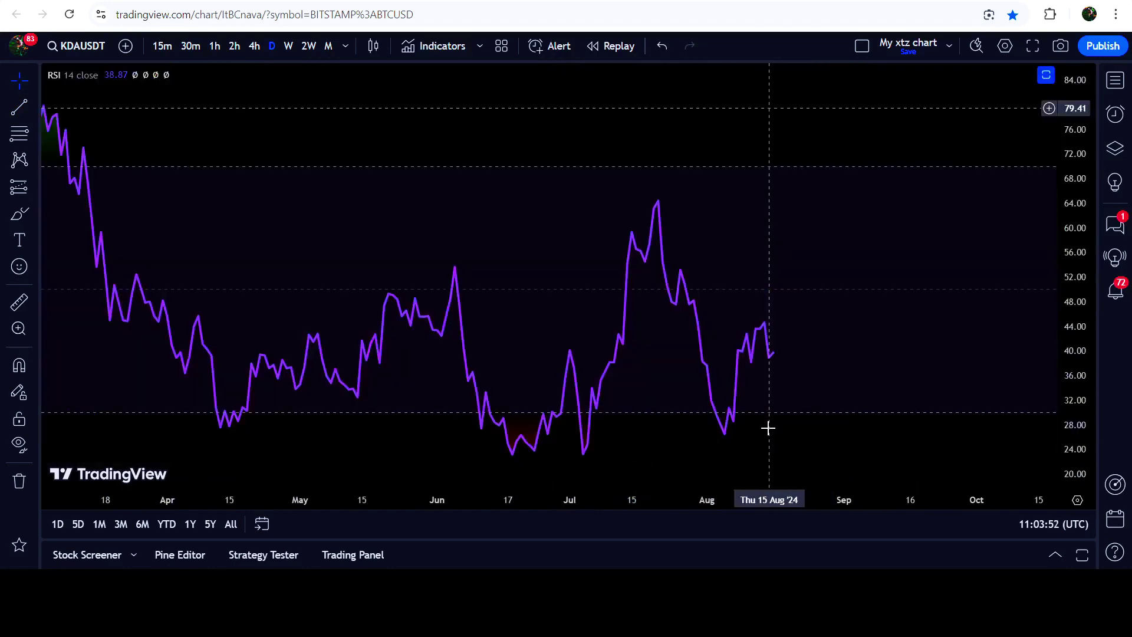
{"action": "left_click", "coordinate": [19, 107]}
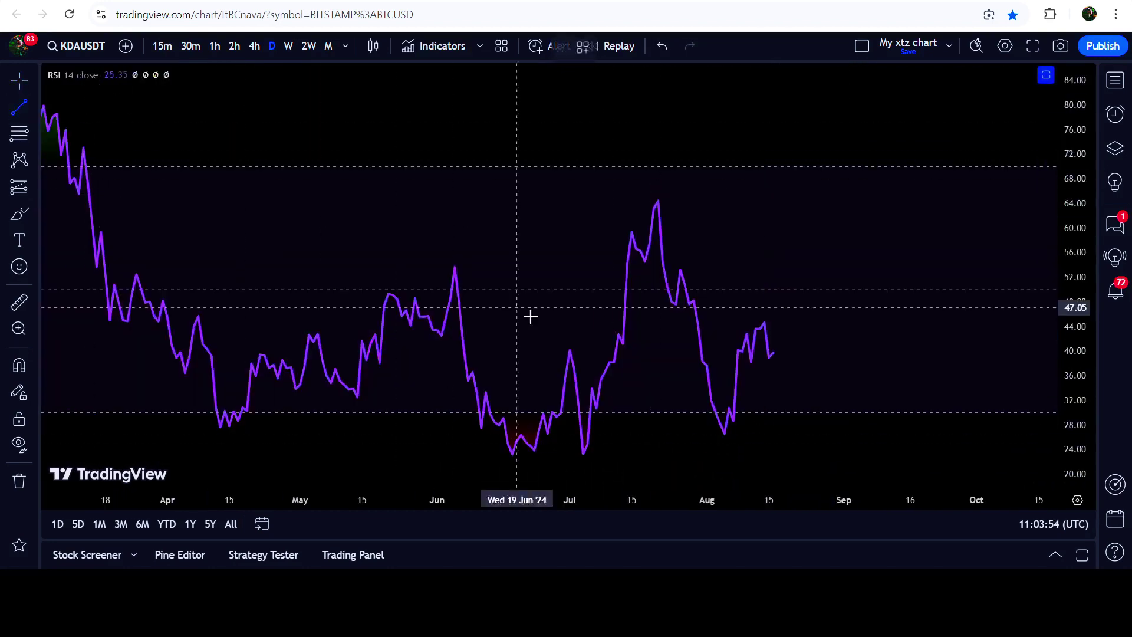
{"action": "left_click", "coordinate": [583, 454]}
{"action": "left_click", "coordinate": [764, 433]}
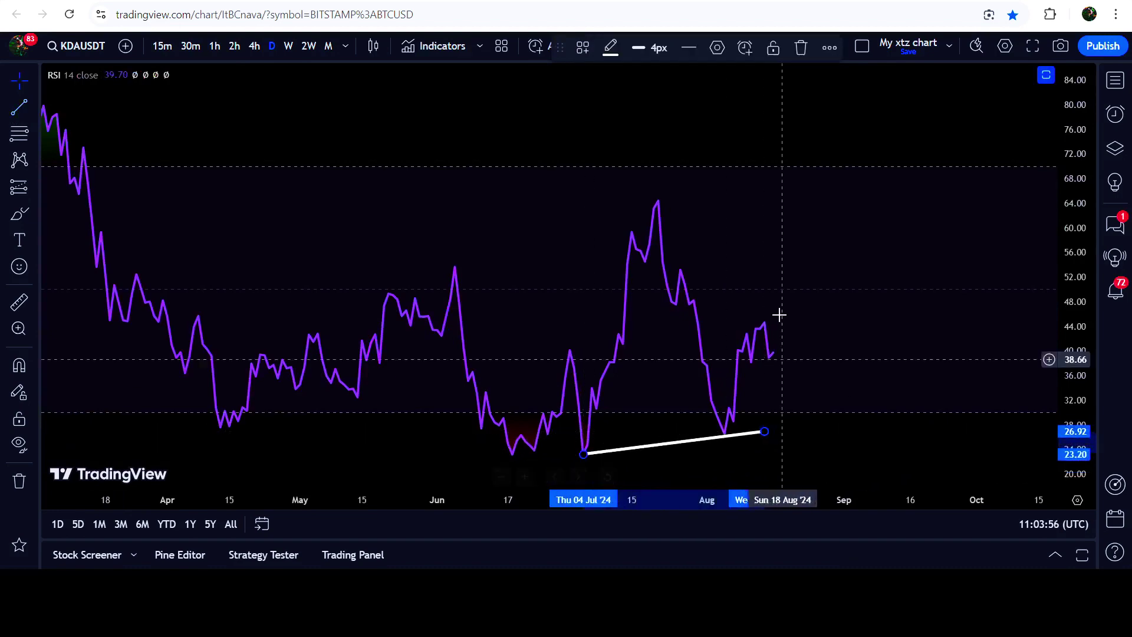
{"action": "left_click", "coordinate": [763, 245]}
Review the Stoch line, then maximize the Kadena price pane on its own
{"action": "double_click", "coordinate": [738, 211]}
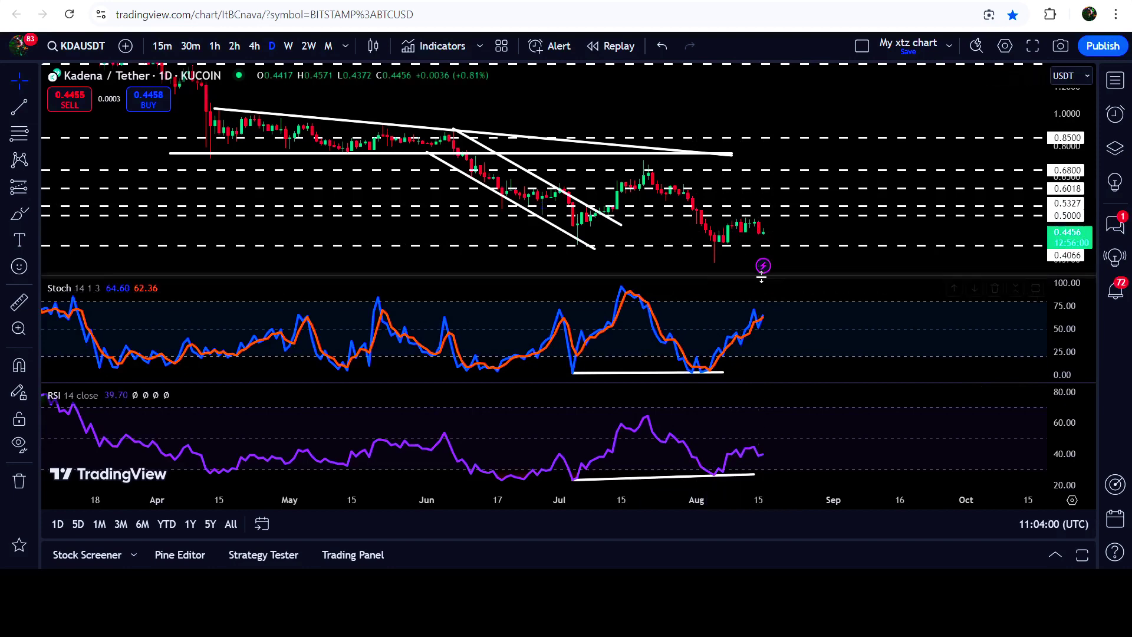
{"action": "double_click", "coordinate": [699, 285]}
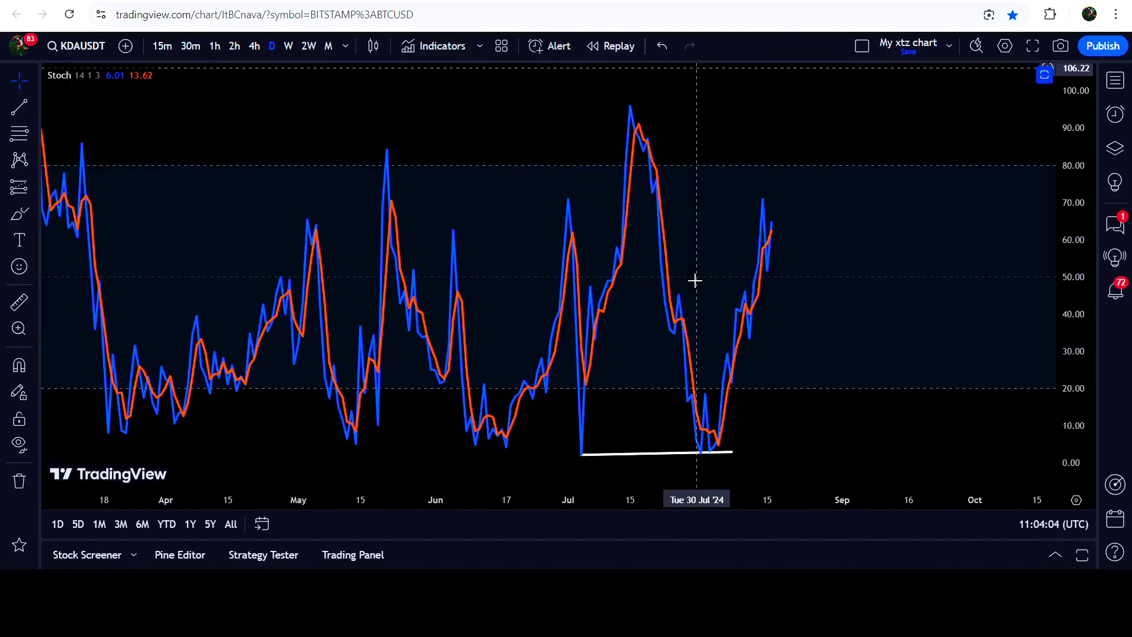
{"action": "double_click", "coordinate": [737, 142]}
{"action": "double_click", "coordinate": [808, 196]}
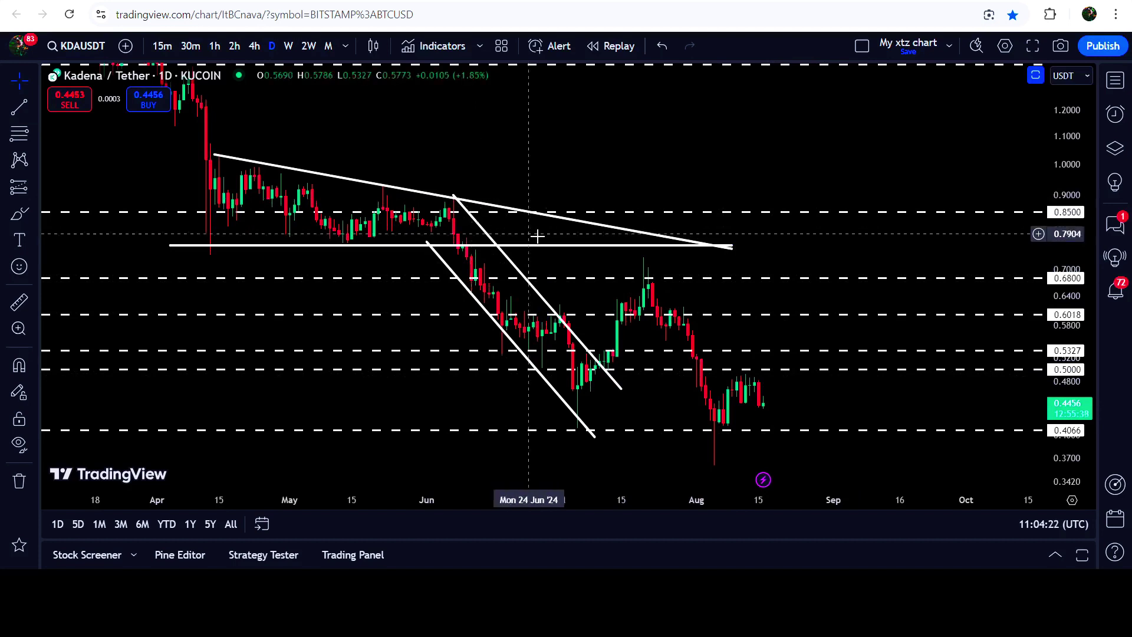
Draw a descending trend line from the early-June peak to about 0.5673 on 11 Sep 2024
{"action": "left_click", "coordinate": [21, 111]}
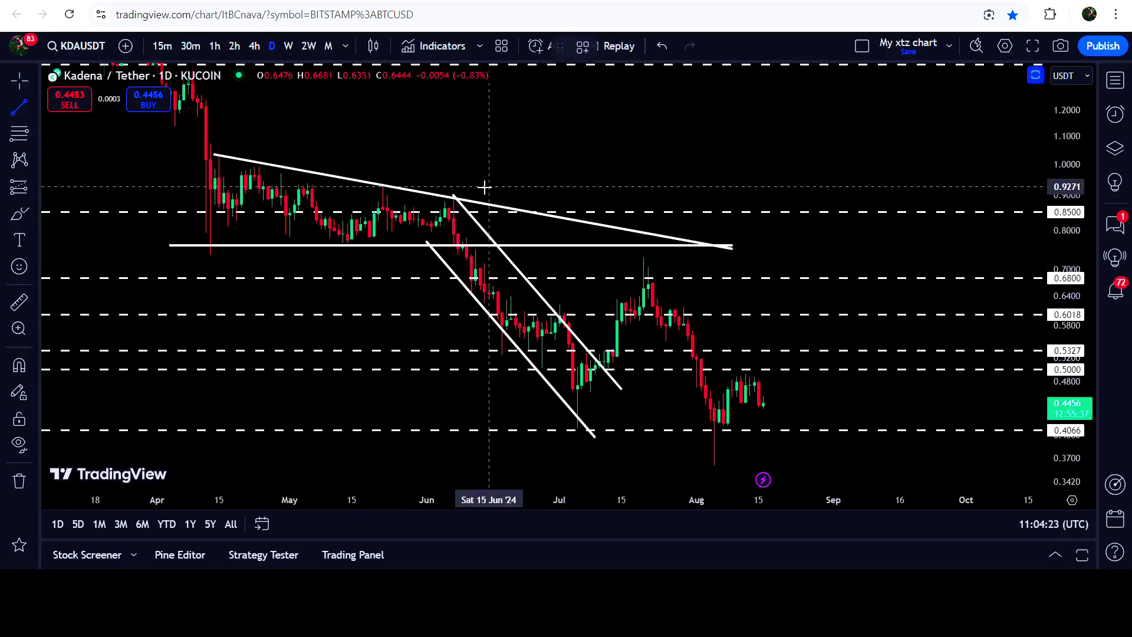
{"action": "left_click", "coordinate": [450, 195]}
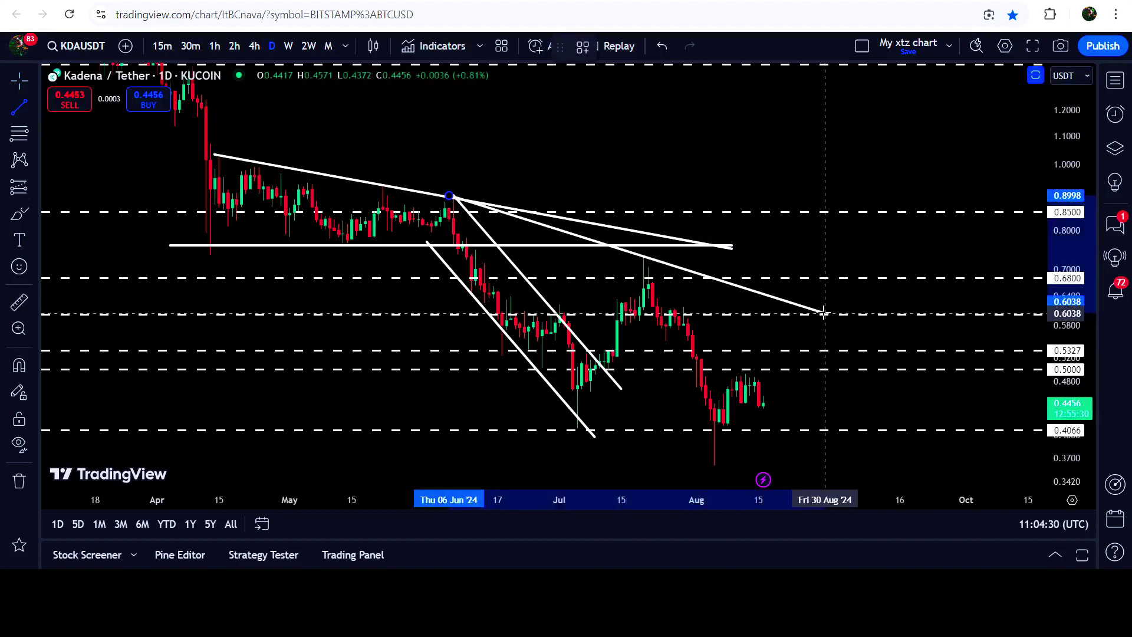
{"action": "left_click", "coordinate": [877, 331]}
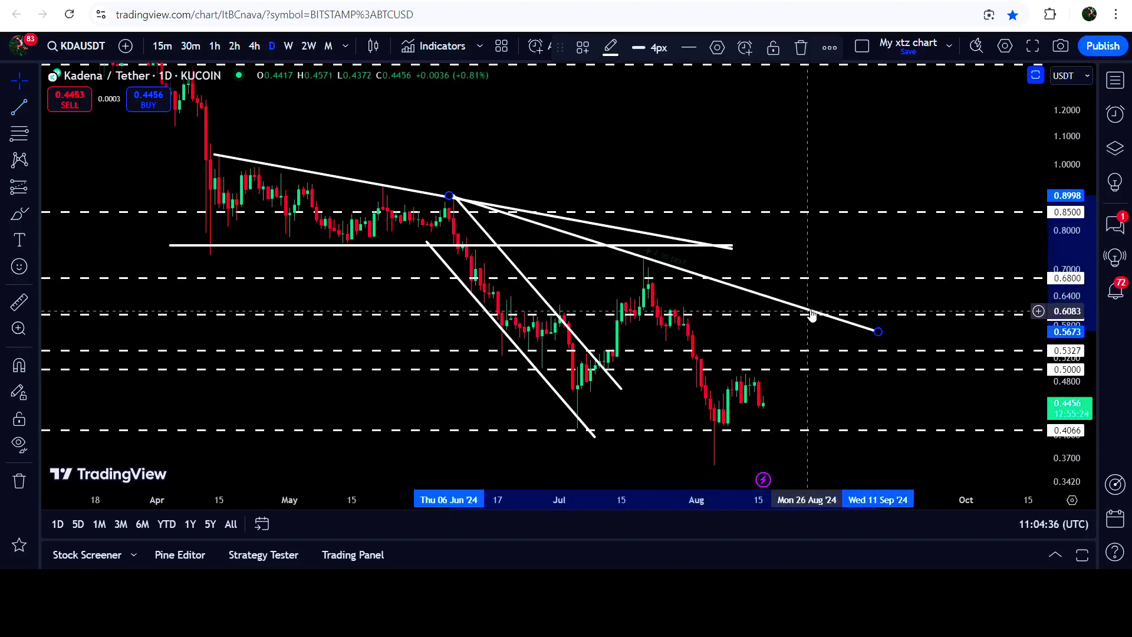
{"action": "left_click", "coordinate": [484, 196]}
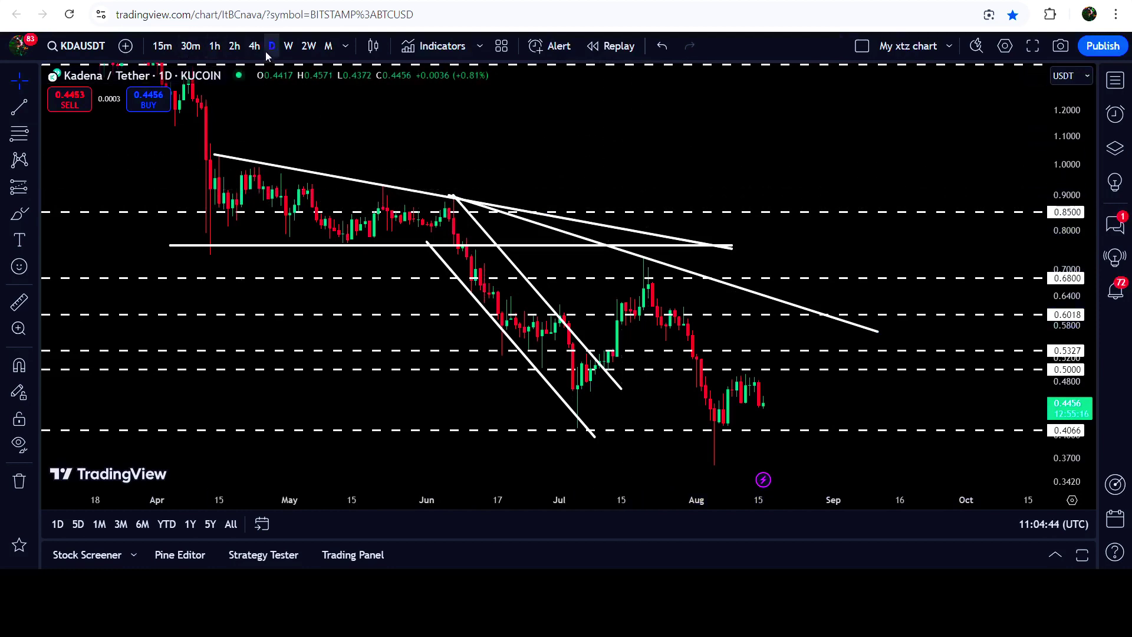
Switch KDA/USDT to weekly candles and compress the price scale to frame the 2021 peak
{"action": "left_click", "coordinate": [287, 46]}
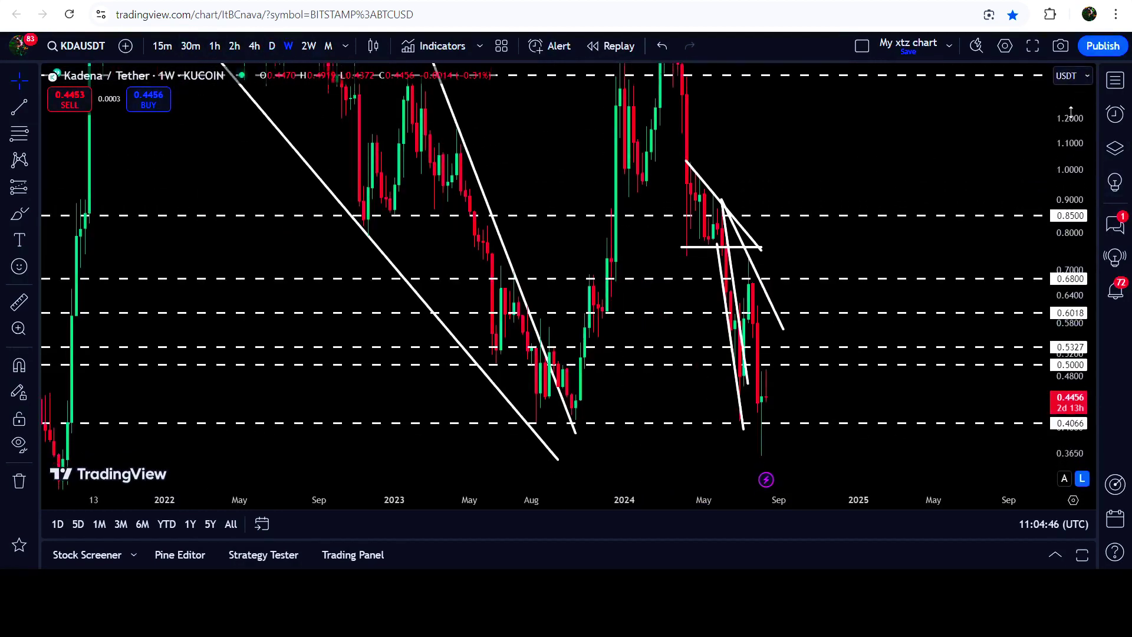
{"action": "left_click_drag", "start_coordinate": [1070, 233], "coordinate": [1071, 460]}
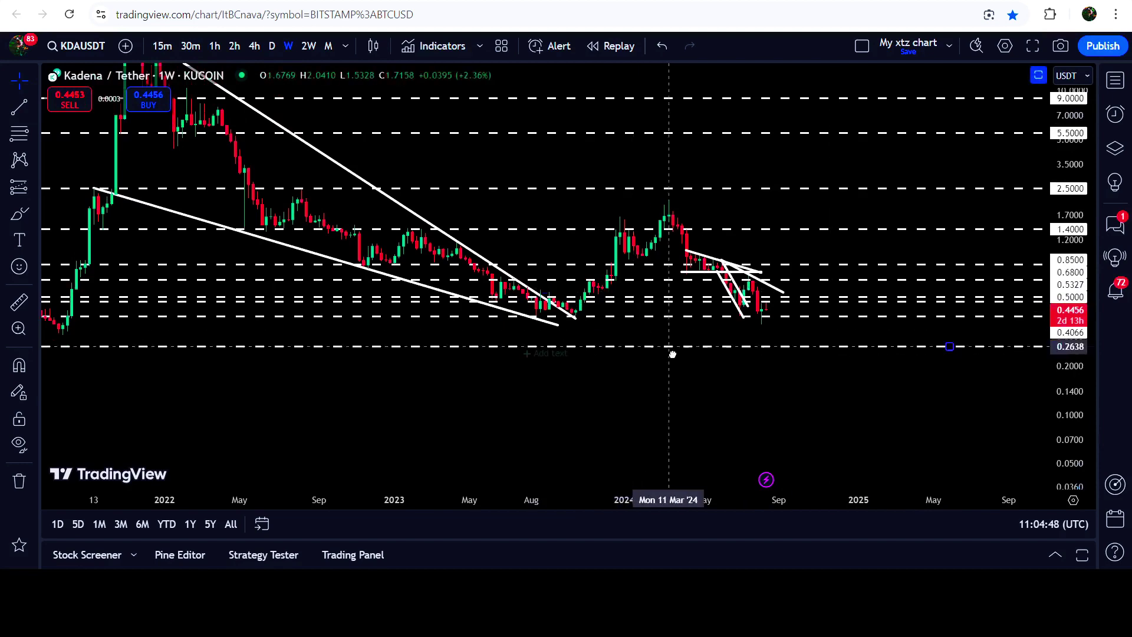
{"action": "left_click_drag", "start_coordinate": [652, 379], "coordinate": [694, 425]}
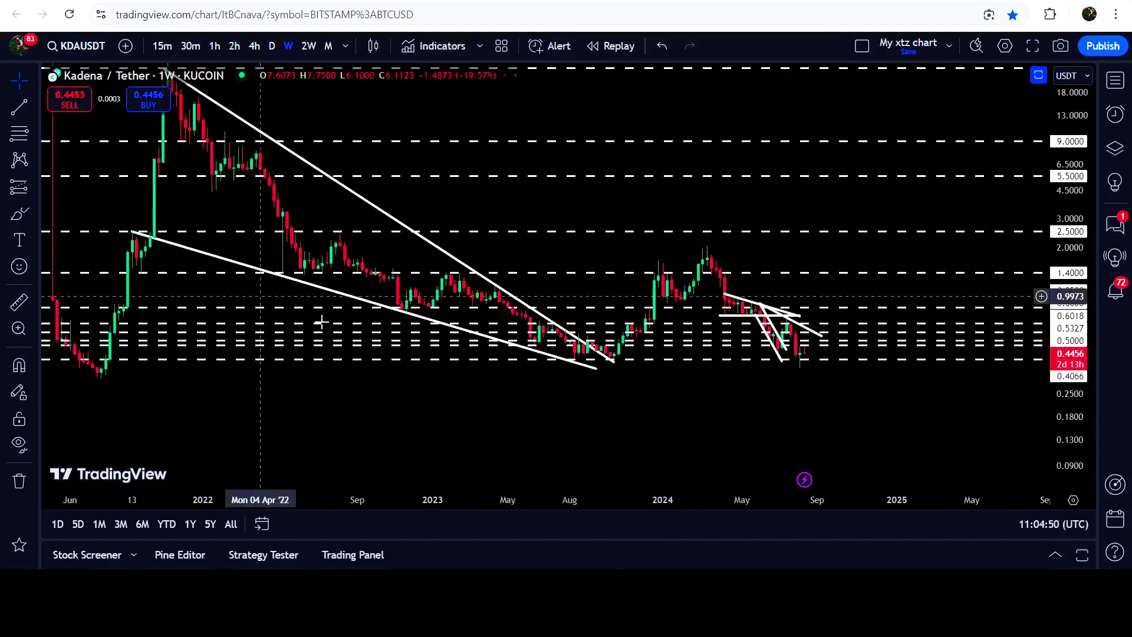
Measure the move from the August 2023 low to the March 2024 peak, then clear it and recentre
{"action": "left_click", "coordinate": [19, 365]}
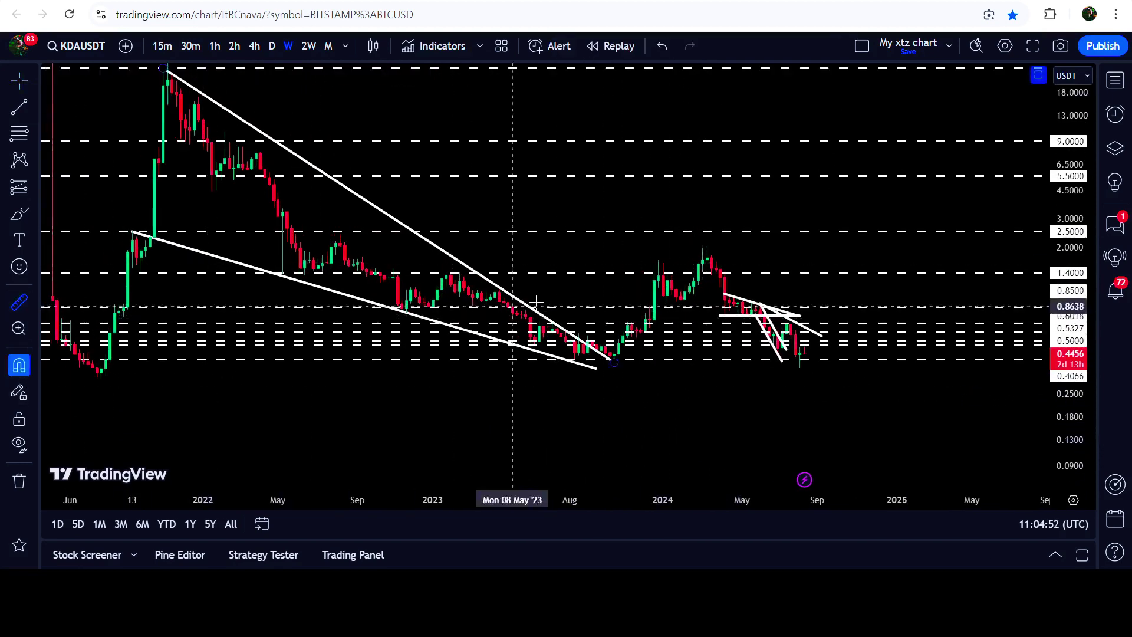
{"action": "left_click", "coordinate": [574, 359], "text": "shift"}
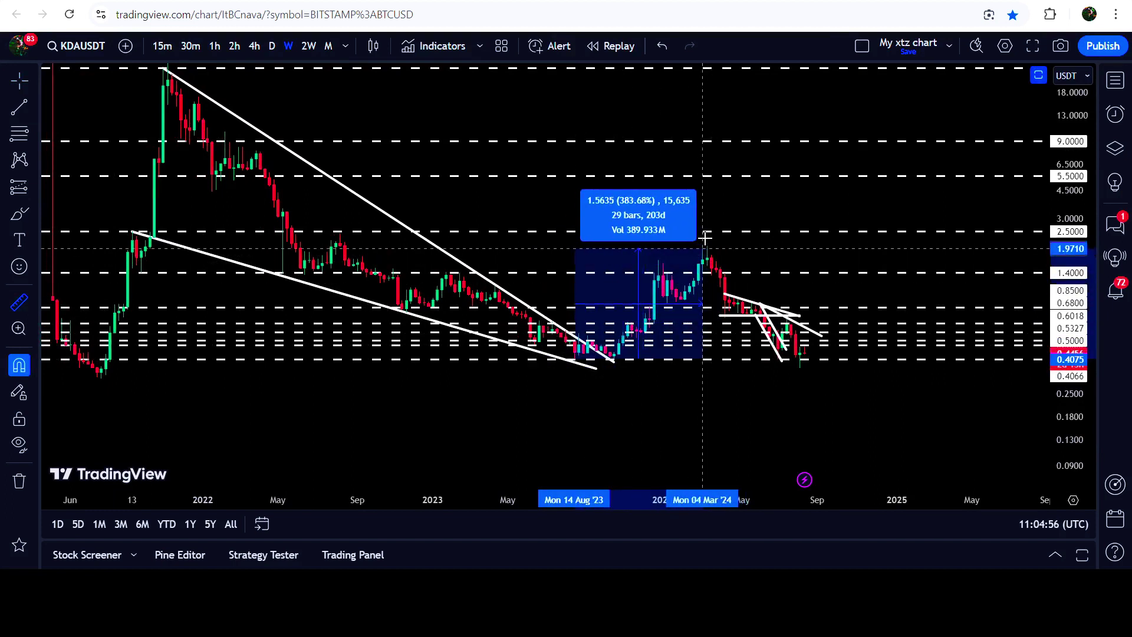
{"action": "left_click", "coordinate": [706, 237]}
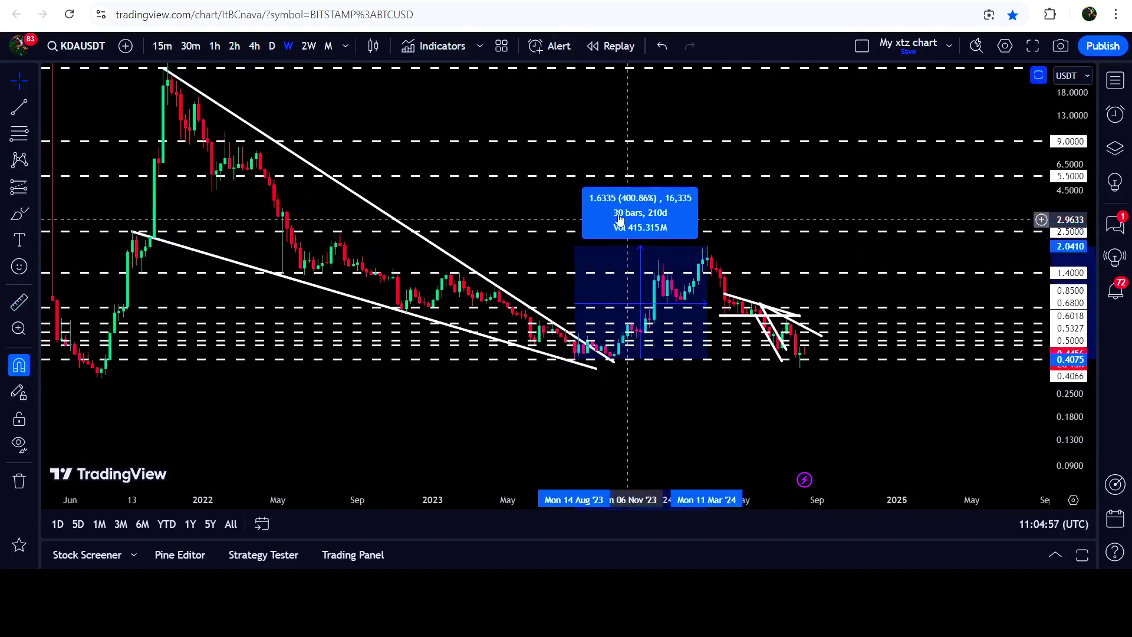
{"action": "left_click", "coordinate": [660, 215]}
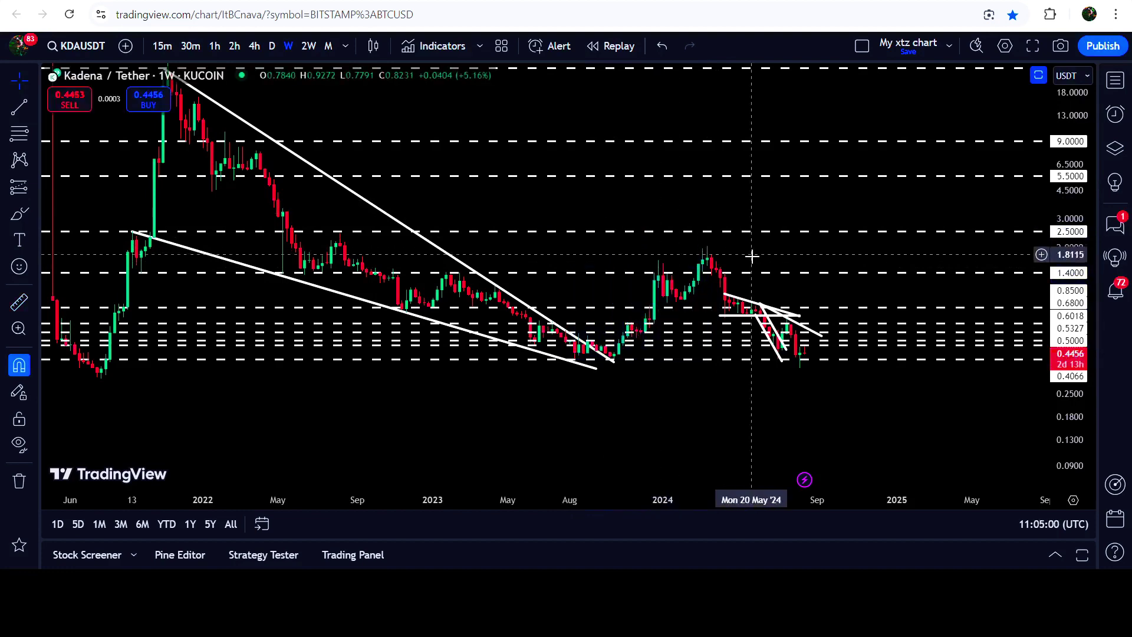
{"action": "left_click_drag", "start_coordinate": [505, 206], "coordinate": [533, 242]}
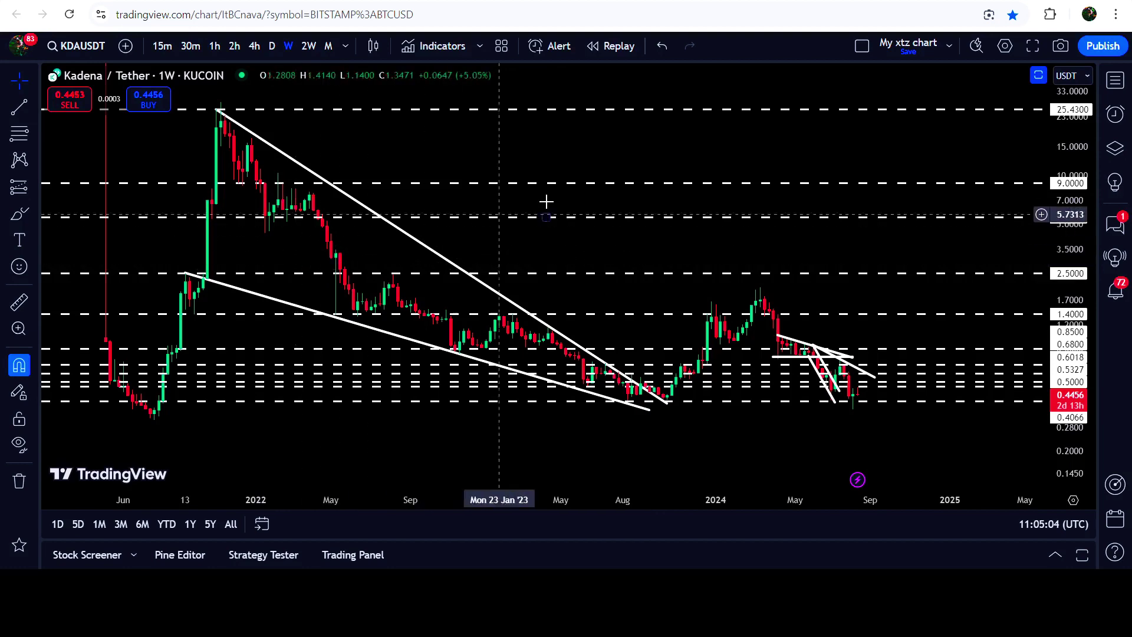
{"action": "left_click_drag", "start_coordinate": [510, 154], "coordinate": [520, 203]}
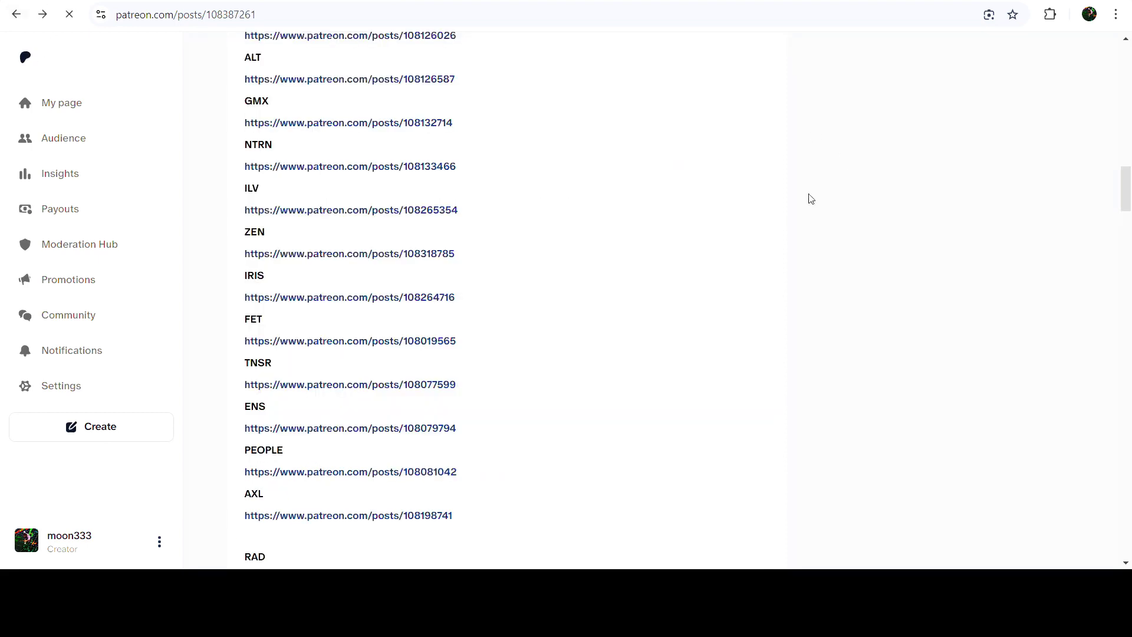
Scroll up to the report's summary: 60 trades in July, 40 successful, 12 unsuccessful
{"action": "scroll", "coordinate": [689, 248], "scroll_direction": "up", "scroll_amount": 12}
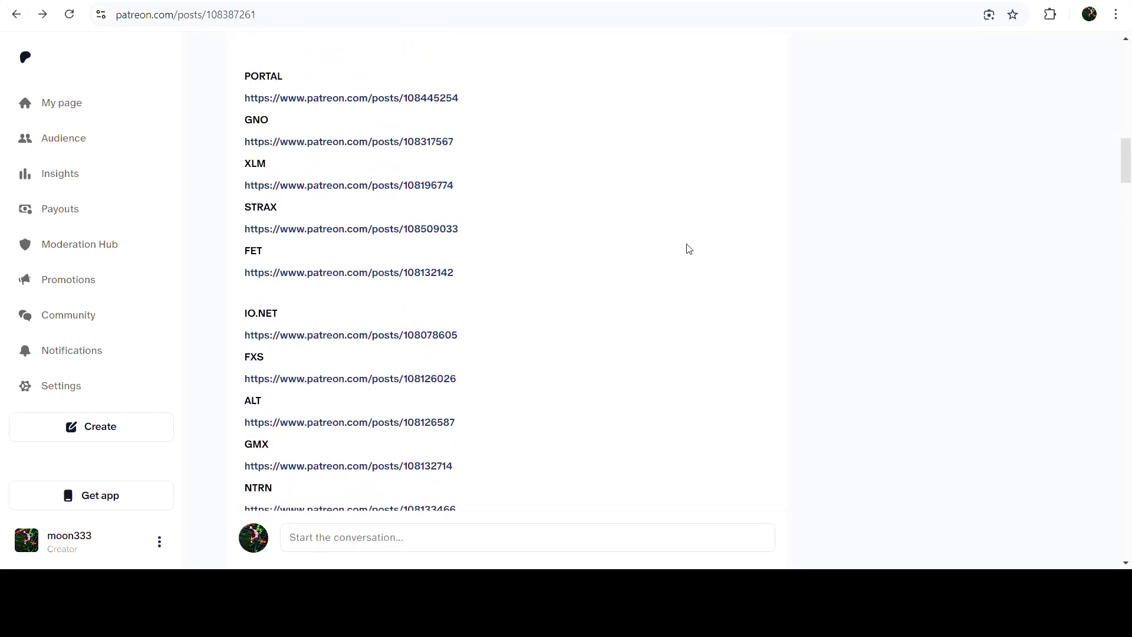
{"action": "scroll", "coordinate": [688, 249], "scroll_direction": "up", "scroll_amount": 5}
{"action": "scroll", "coordinate": [689, 248], "scroll_direction": "up", "scroll_amount": 6}
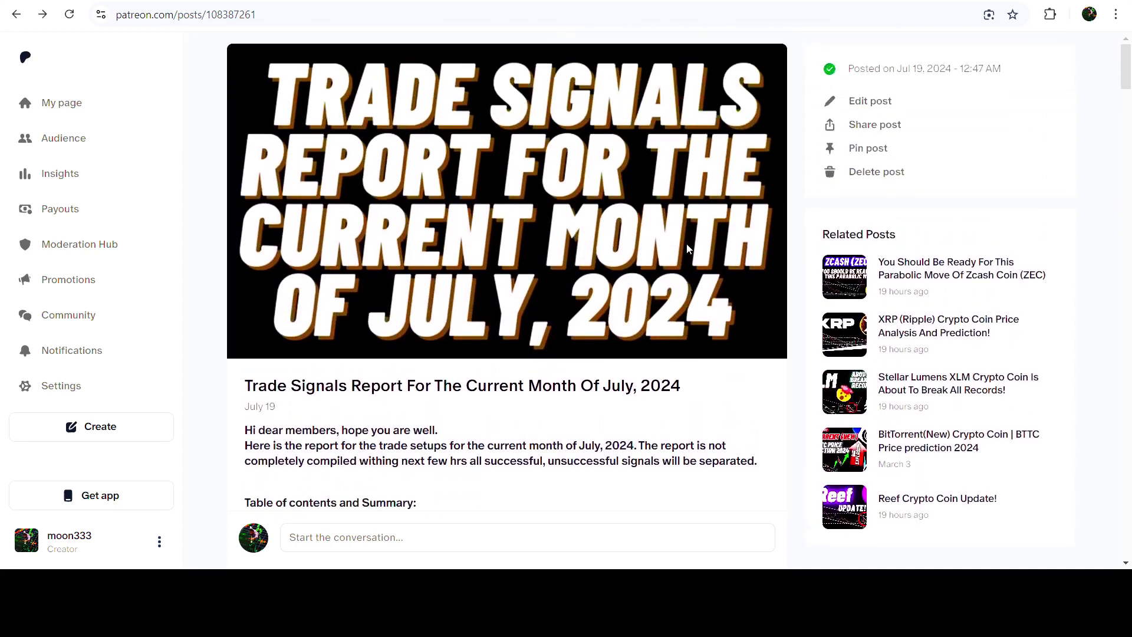